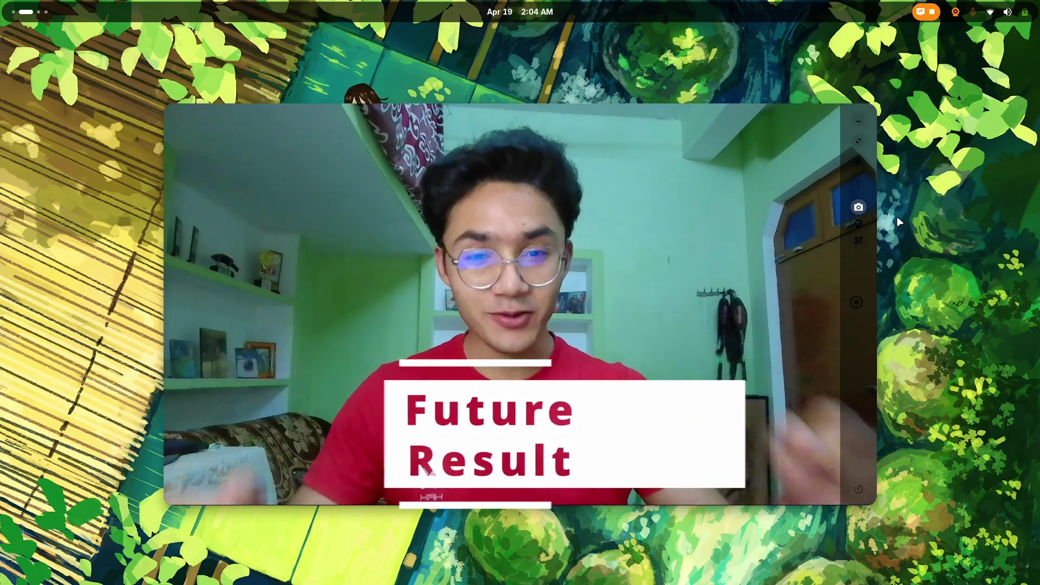
Switch to the running Farlight 84 game and move the character around the training grounds
key("super")
scroll(558, 281, "down", 1)
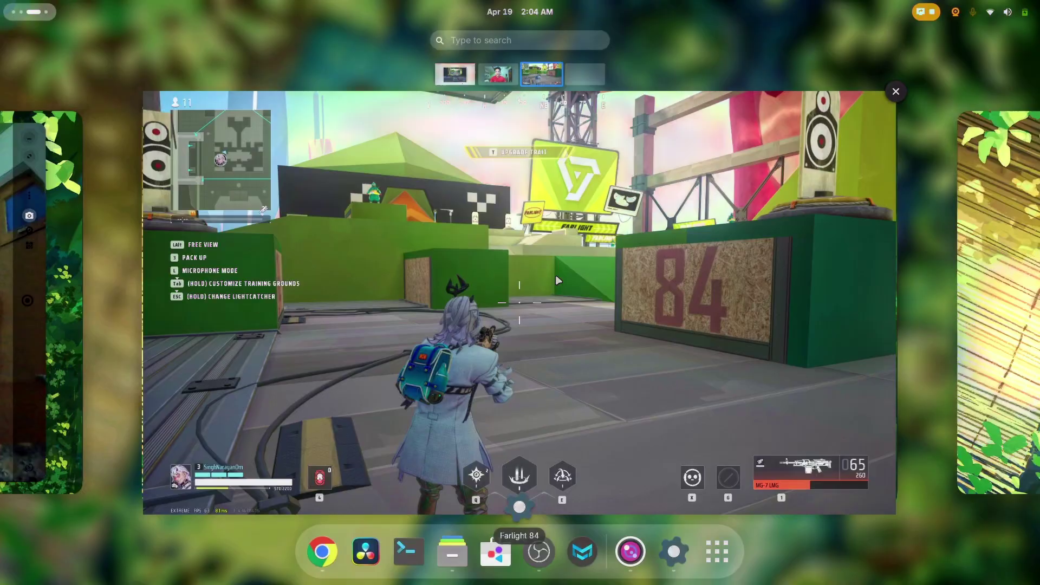
left_click(579, 236)
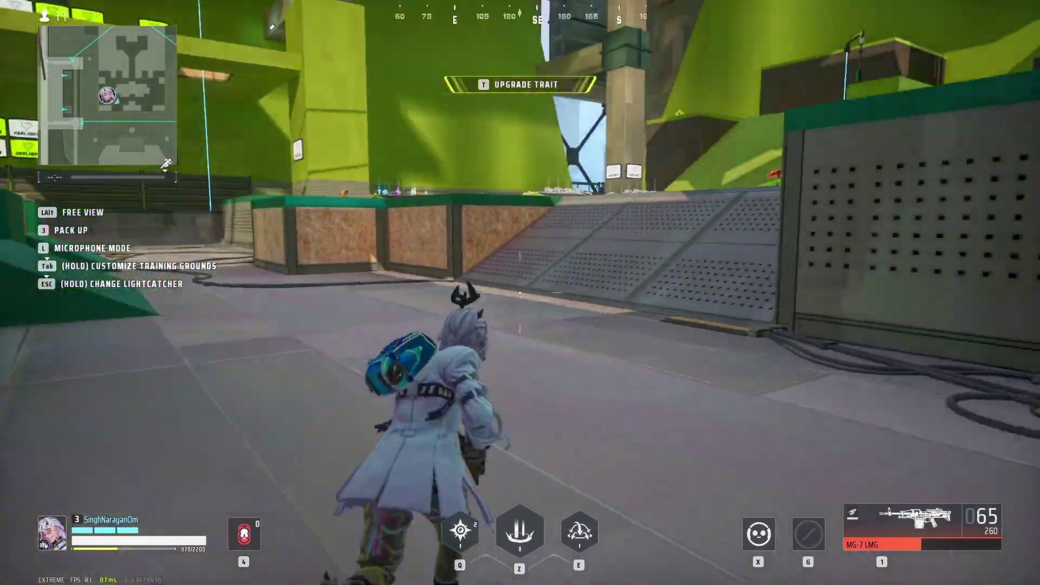
key("space")
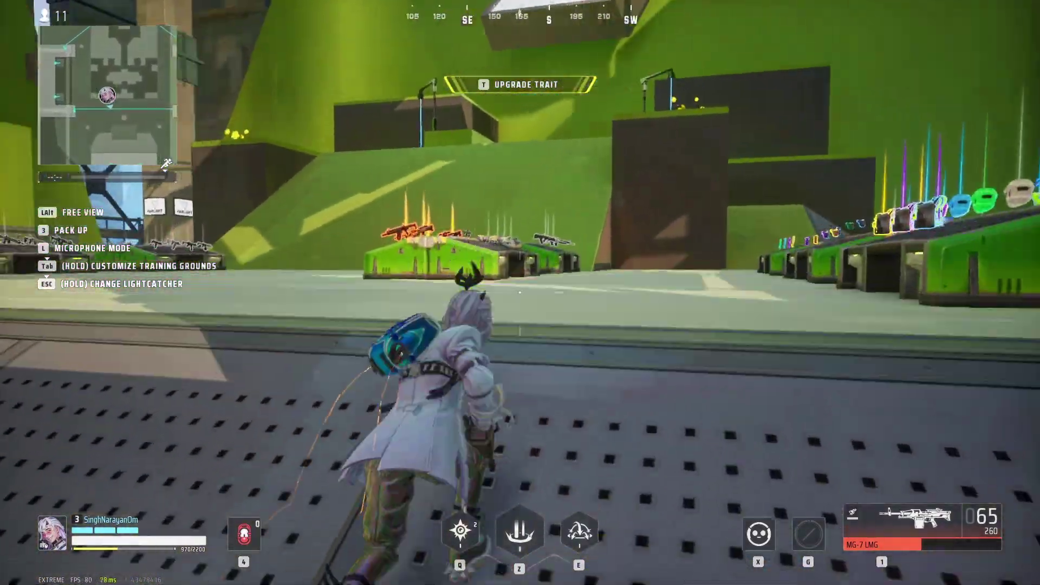
key("w")
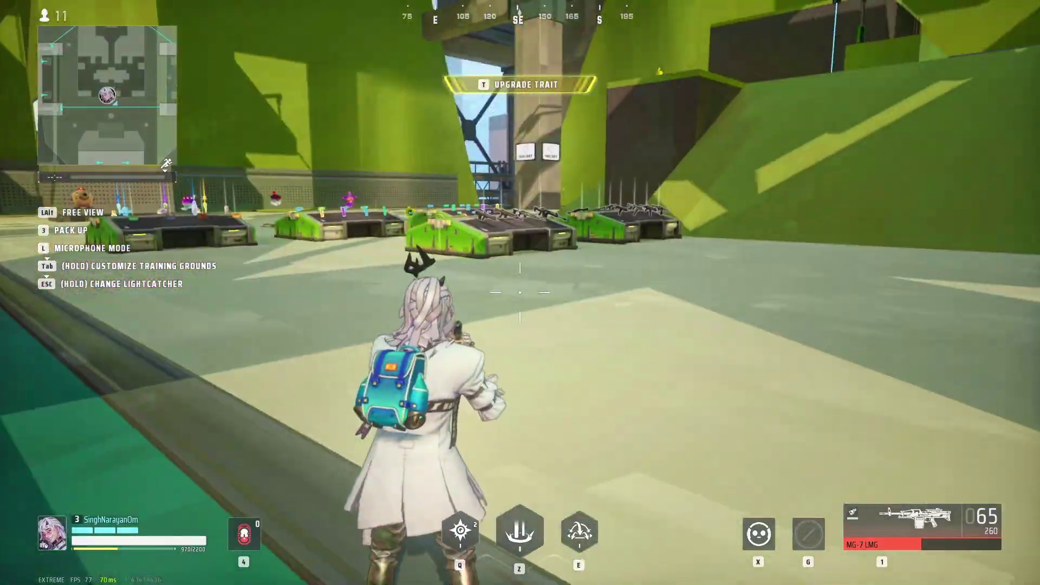
Open the Farlight 84 settings and examine the Sound & Display options
key("Escape")
left_click(520, 269)
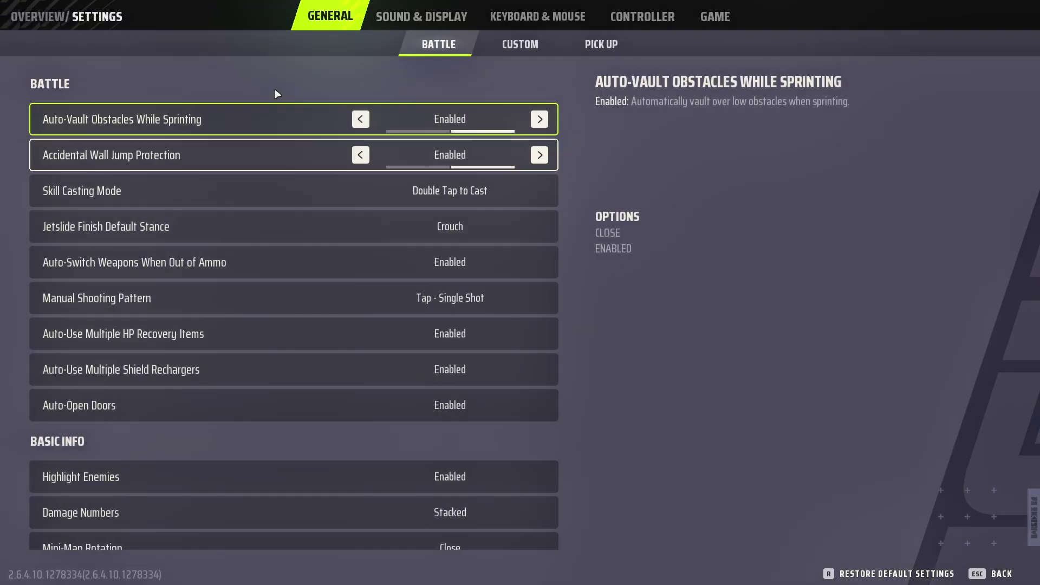
left_click(432, 12)
left_click(480, 44)
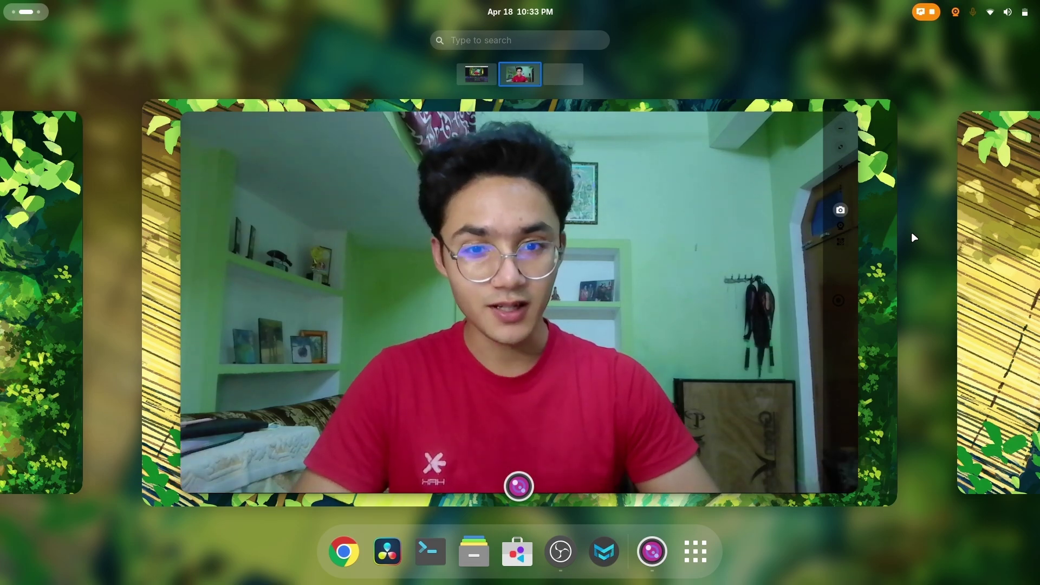
Open ChatGPT in Chrome, move its window to a separate workspace and collapse the ChatGPT sidebar
scroll(911, 237, "down", 1)
left_click(336, 543)
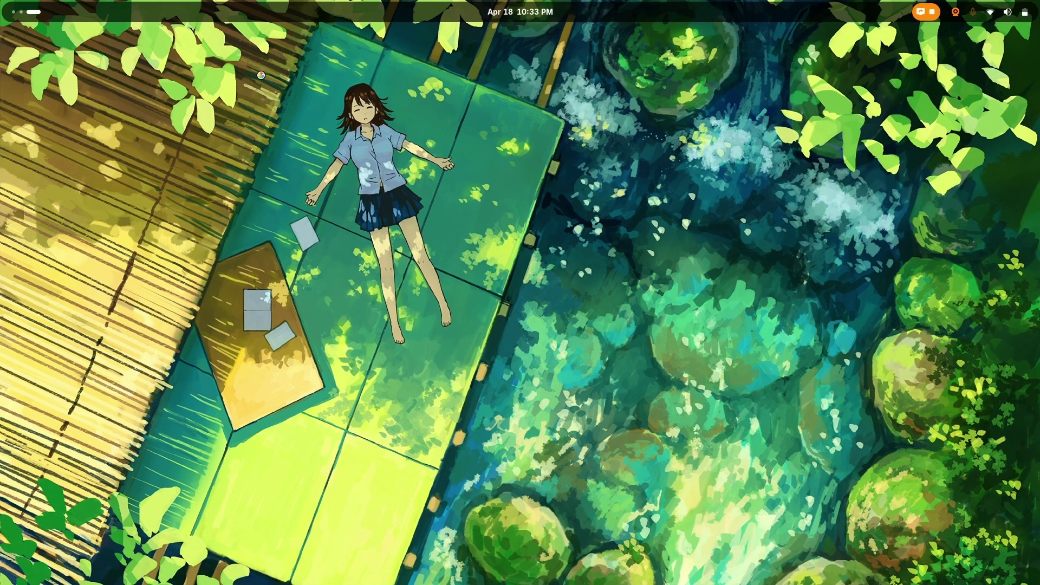
key("super")
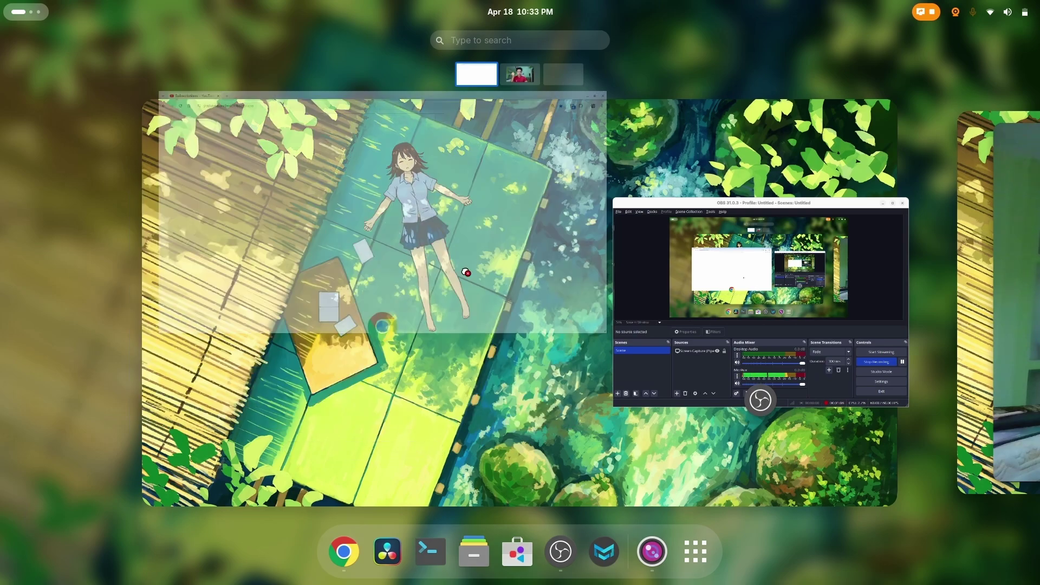
left_click_drag(466, 272, 580, 74)
left_click(544, 74)
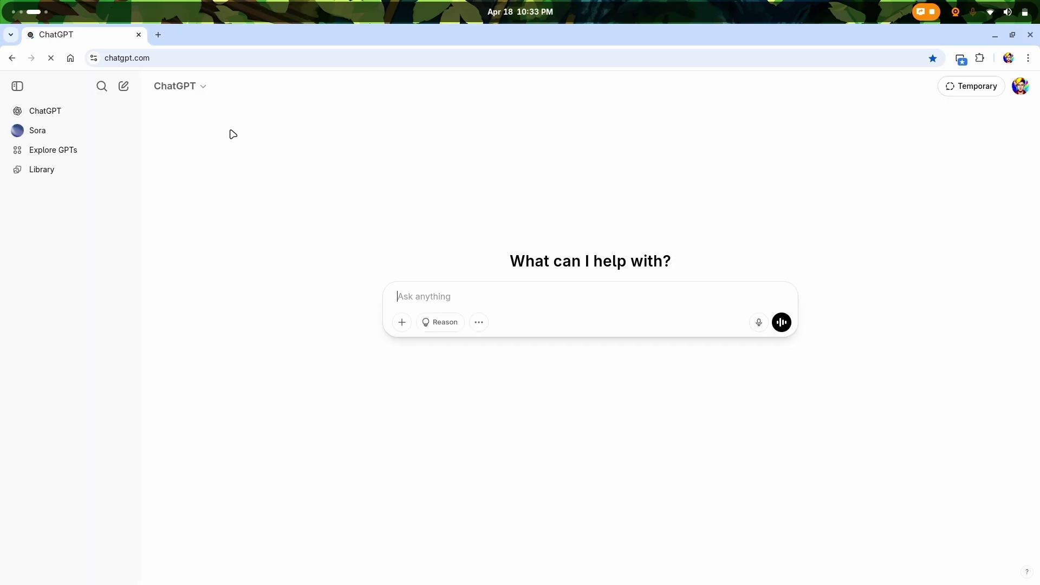
left_click(18, 86)
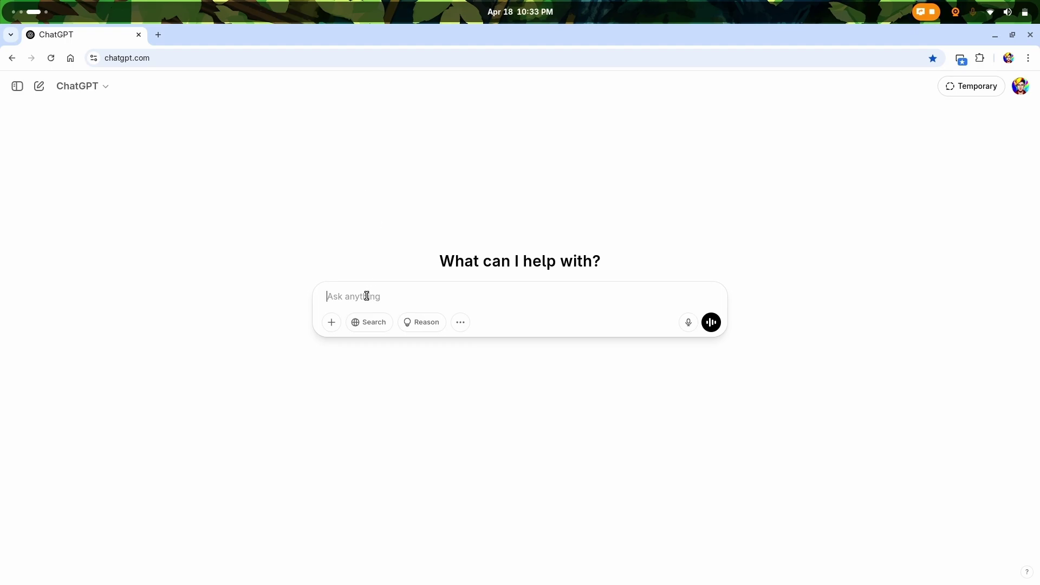
Ask ChatGPT "How can I install farlight 84 from steam on arch linux, I have not installed steam yet"
key("super")
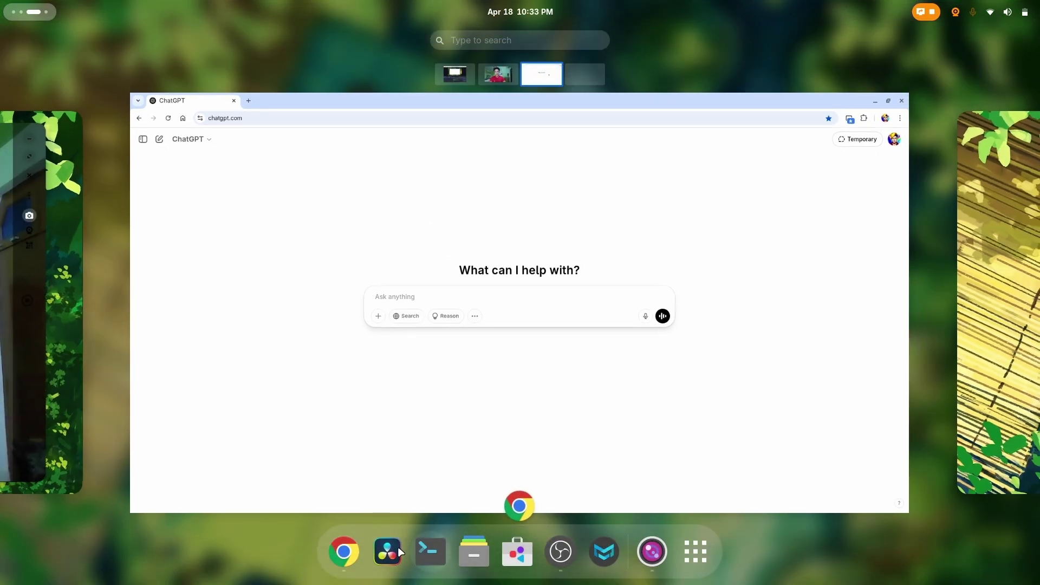
left_click(544, 314)
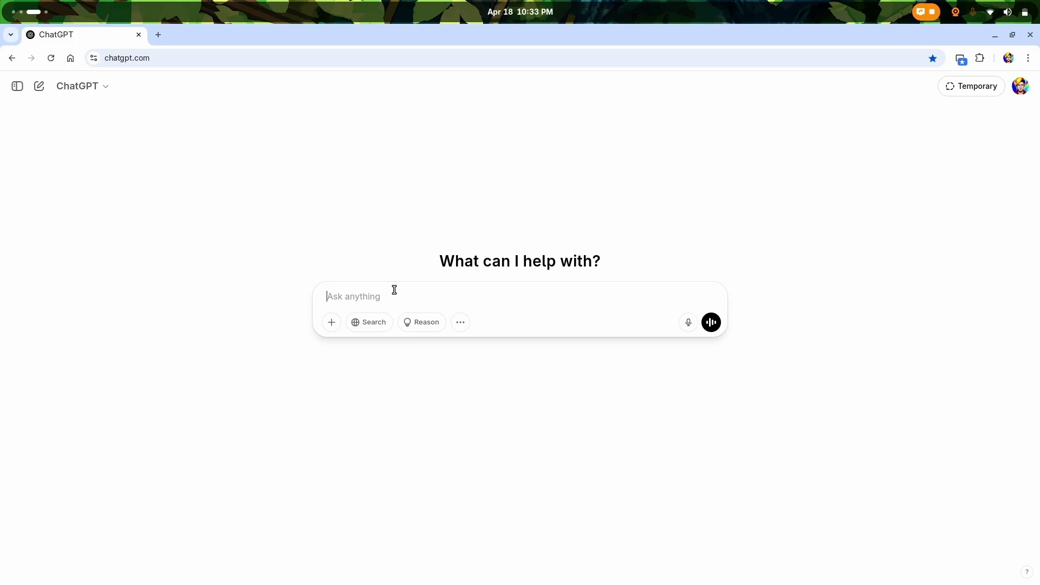
type("How can I install")
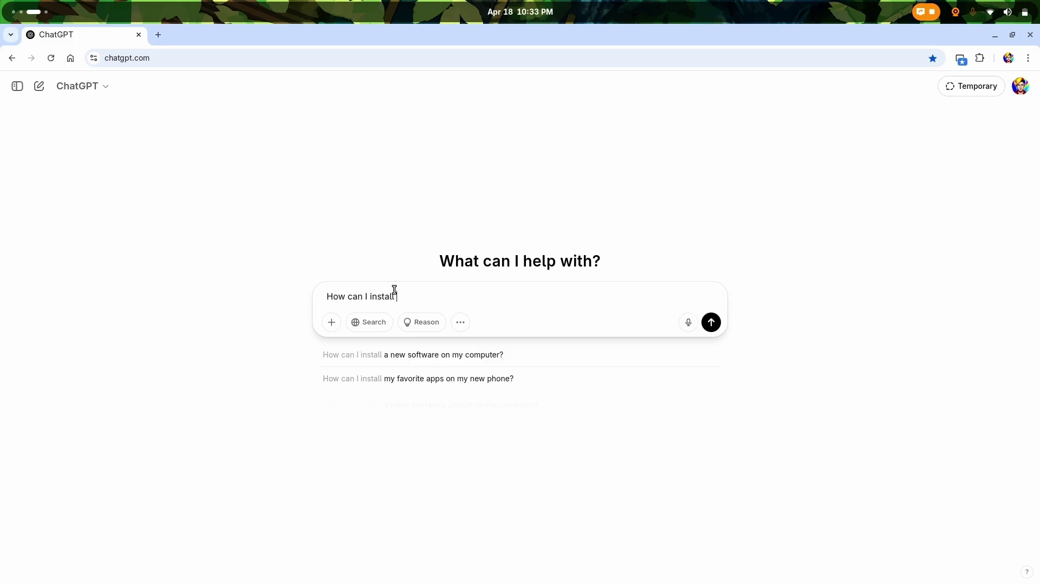
type(" farlight 84 from steam on arch linux, I have not installed steam yet")
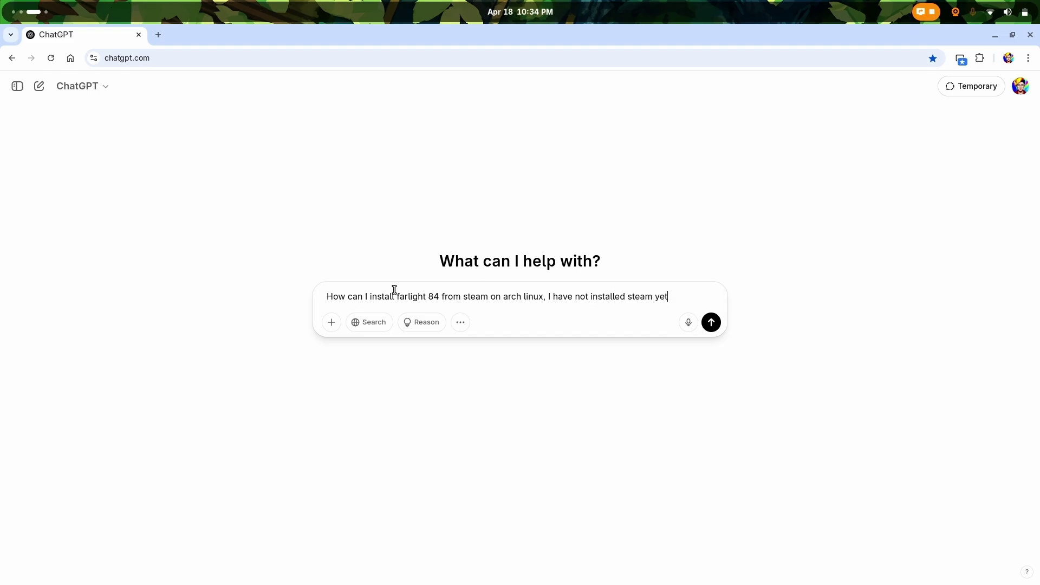
key("Return")
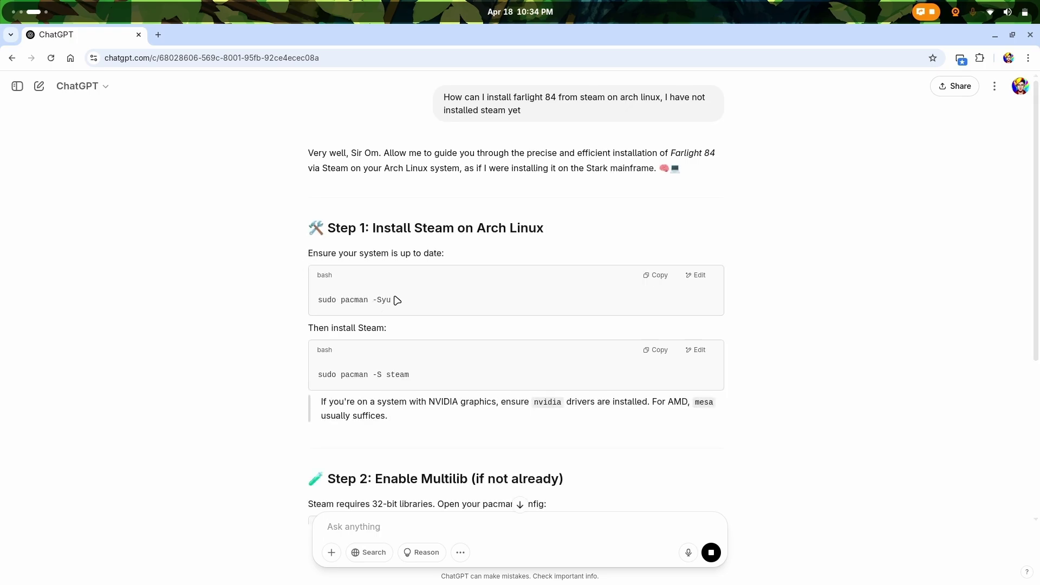
Copy the command sudo pacman -S steam from the answer and open a terminal on an empty workspace
scroll(396, 298, "down", 2)
triple_click(376, 269)
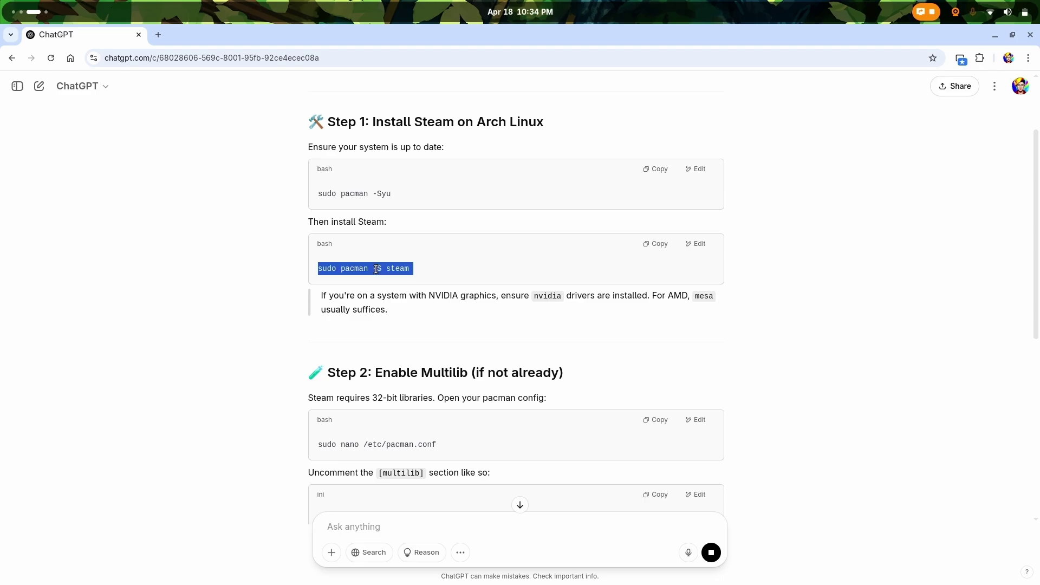
key("super")
key("super+Page_Up")
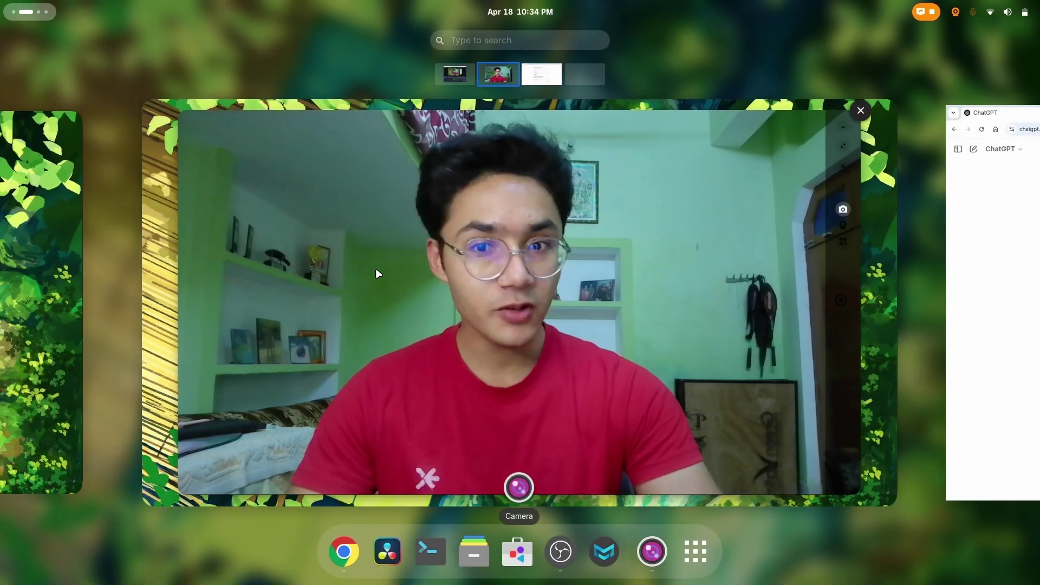
key("super+Page_Down")
key("super+Page_Down")
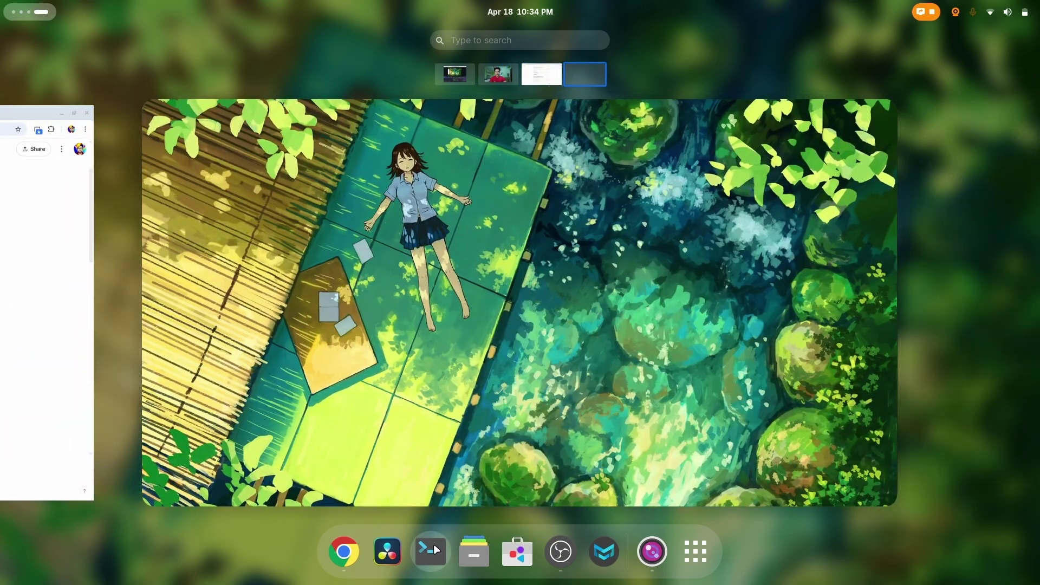
left_click(432, 551)
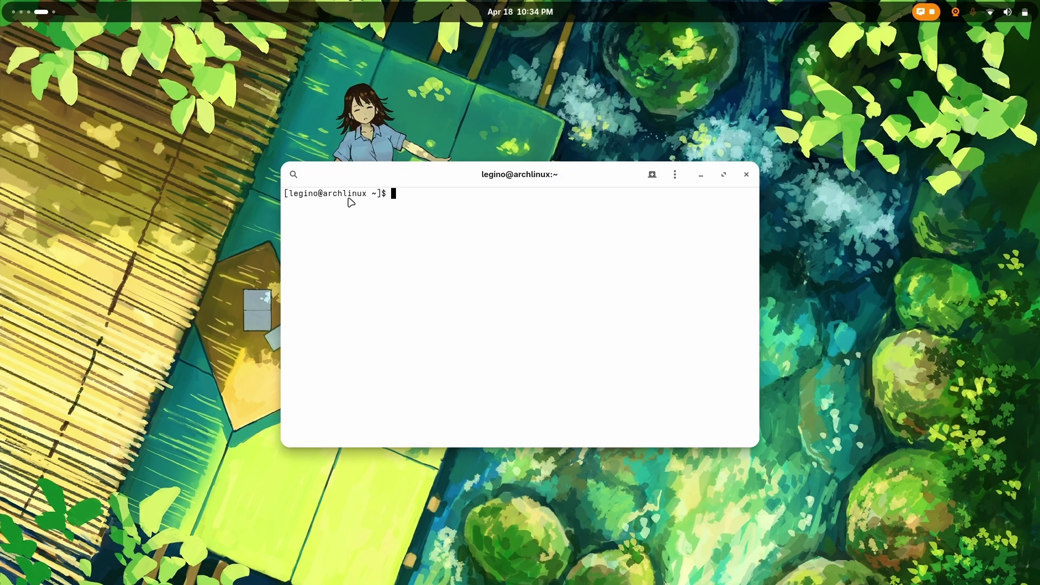
Try to install Steam by running sudo pacman -S steam in the terminal, entering the account's sudo password
key("ctrl+shift+v")
key("Return")
key("Return")
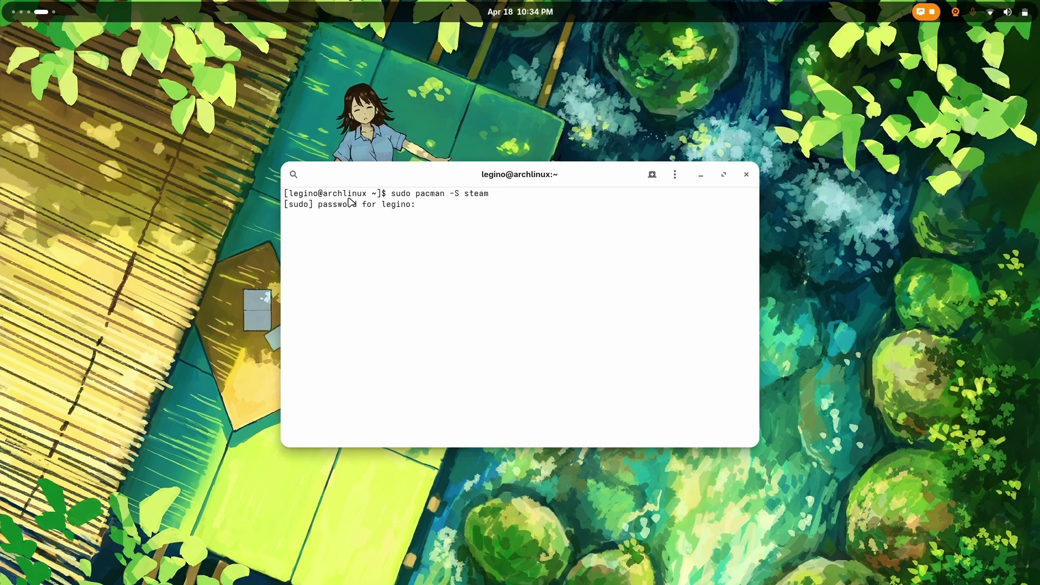
key("Return")
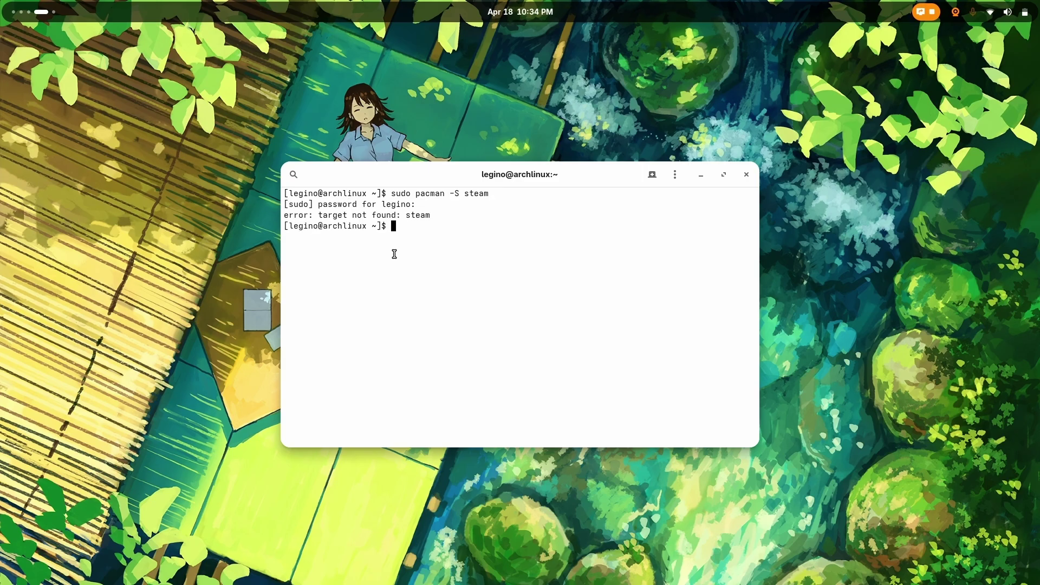
Copy the full output of the Steam install command from the terminal and send it to ChatGPT
key("alt+Tab")
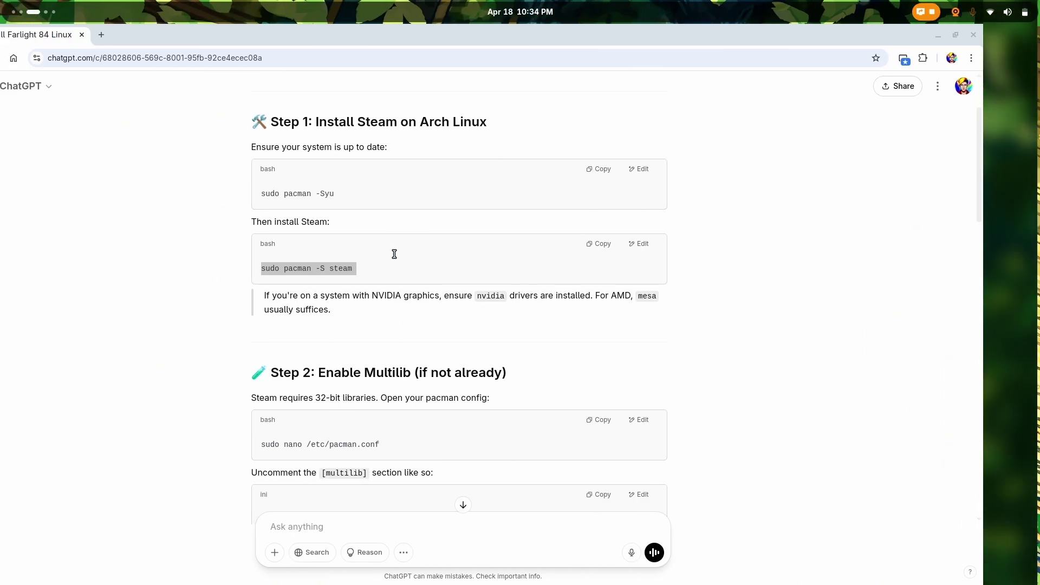
left_click(393, 263)
key("alt+Tab")
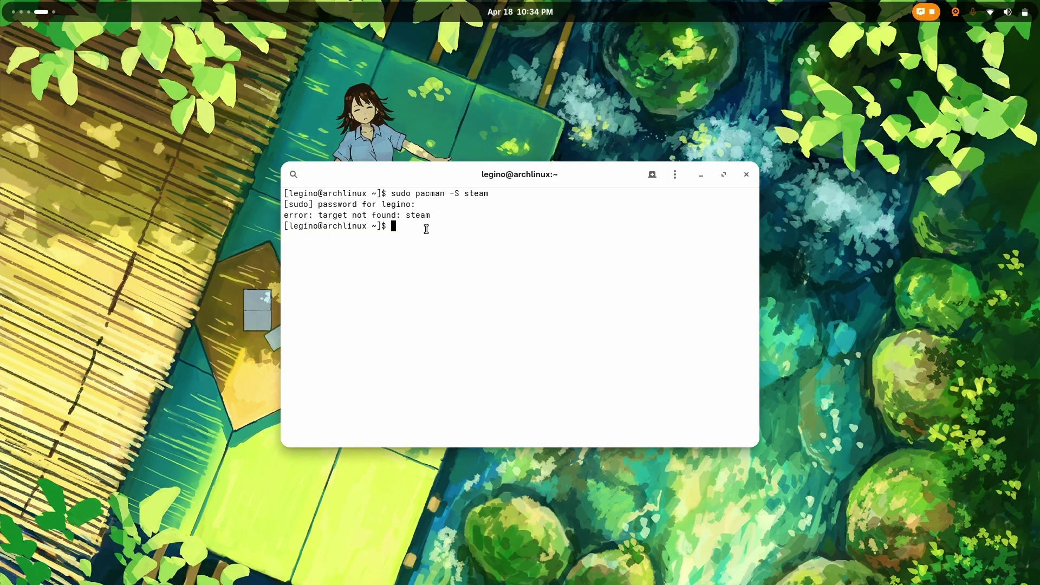
left_click_drag(433, 221, 286, 196)
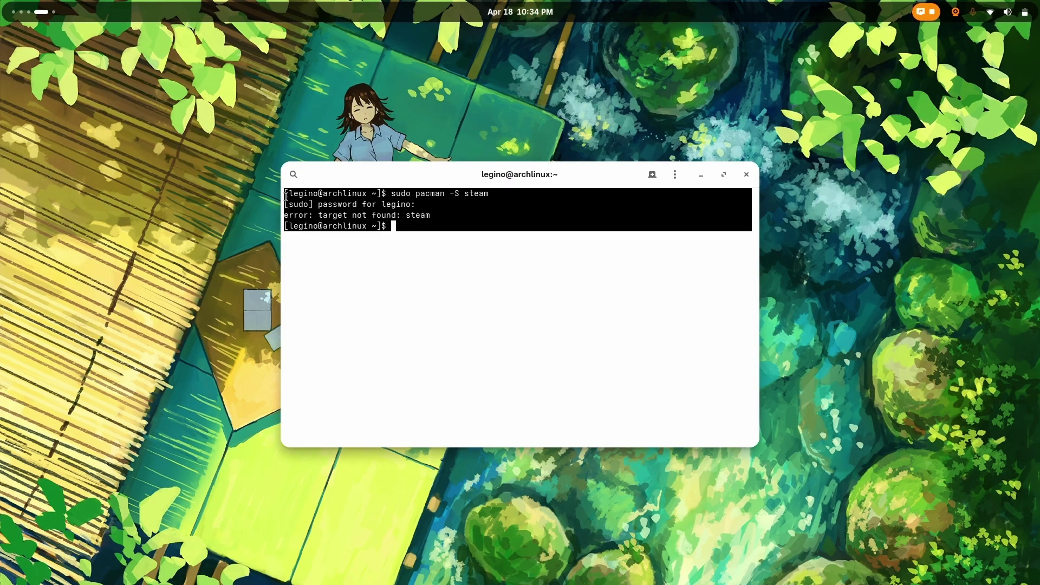
key("alt+Tab")
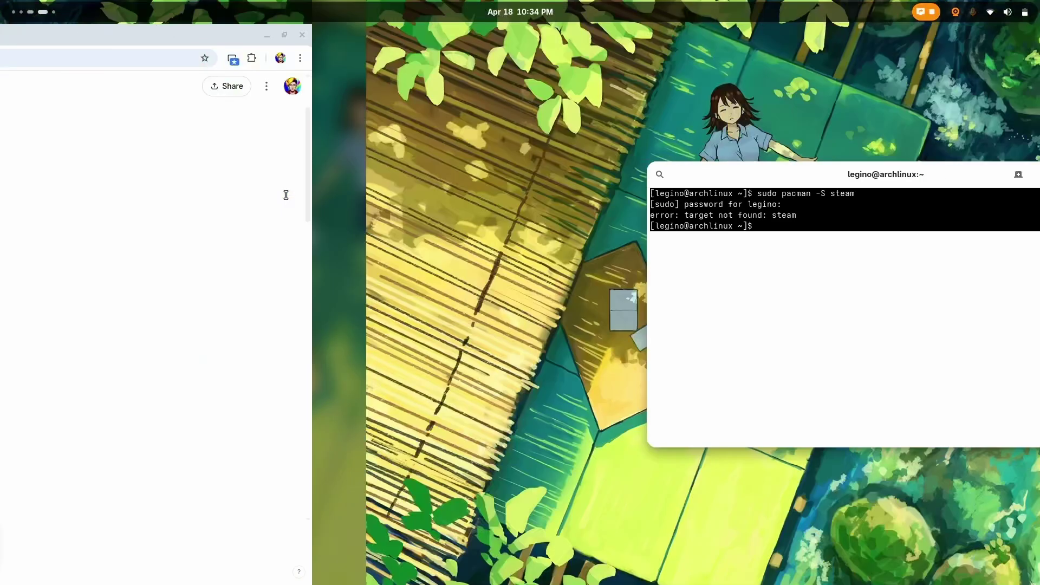
key("ctrl+v")
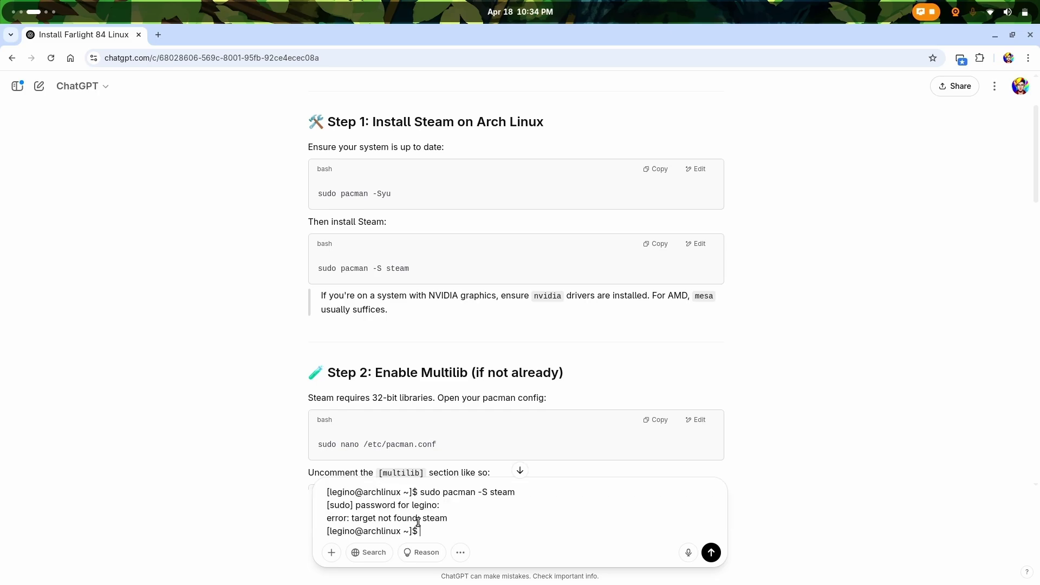
key("Return")
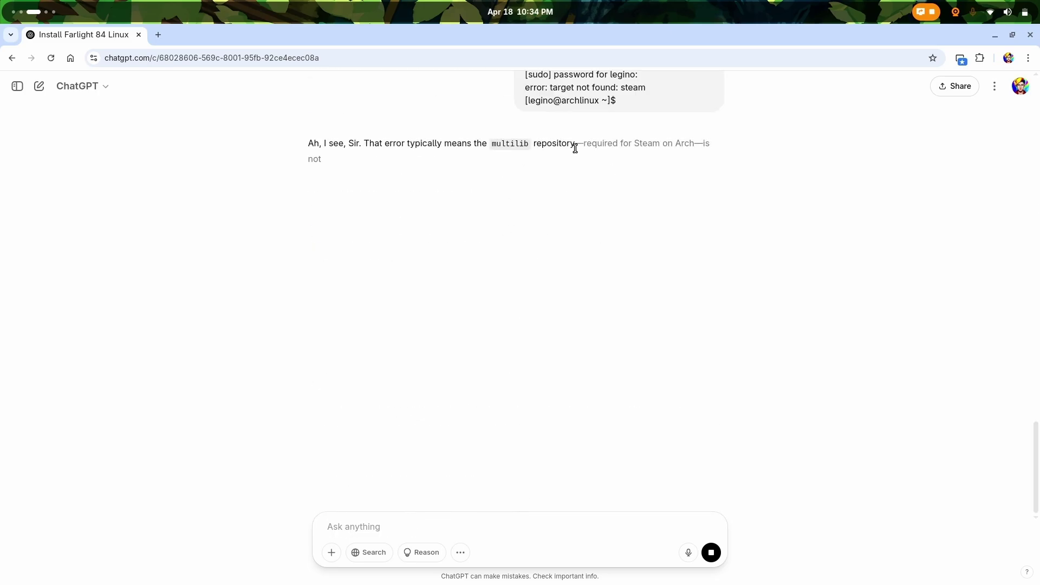
Copy the command sudo nano /etc/pacman.conf from ChatGPT's answer and run it in the terminal
scroll(454, 221, "down", 2)
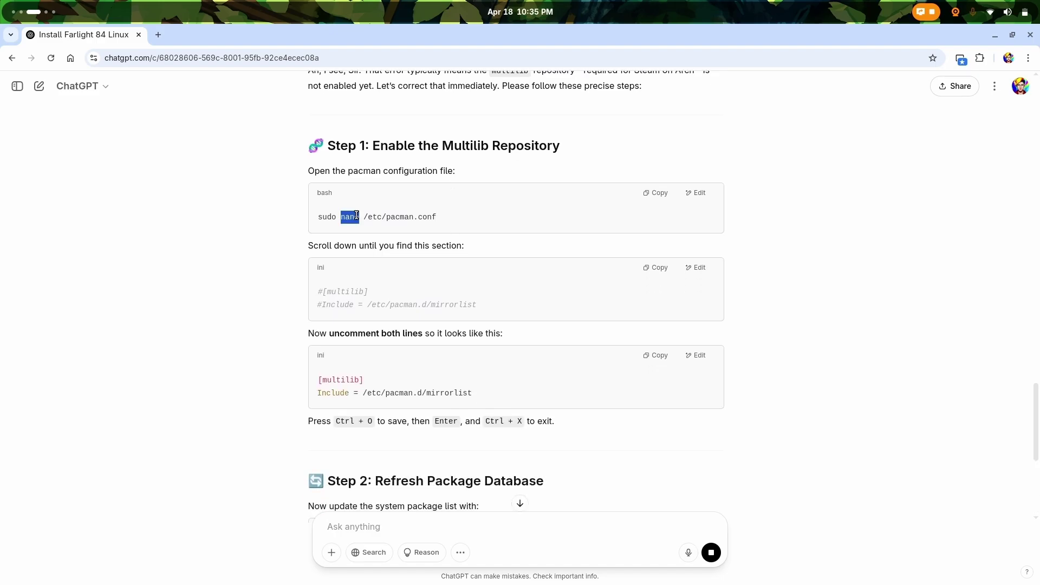
triple_click(356, 216)
key("super+c")
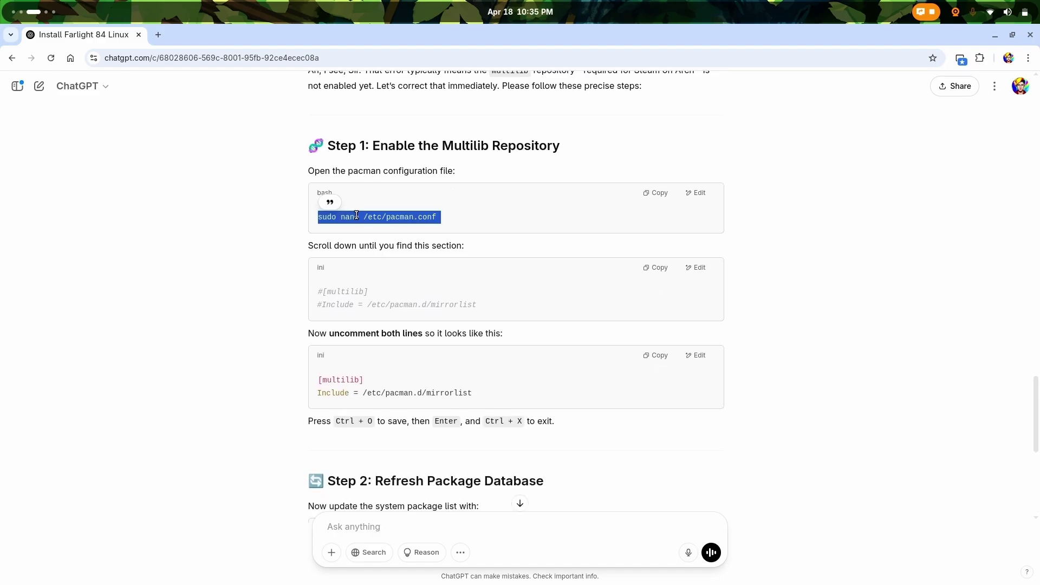
key("alt+Tab")
middle_click(468, 258)
key("Return")
Uncomment the [multilib] line and the Include = /etc/pacman.d/mirrorlist line directly below it in /etc/pacman.conf
key("alt+Tab")
scroll(417, 299, "down", 2)
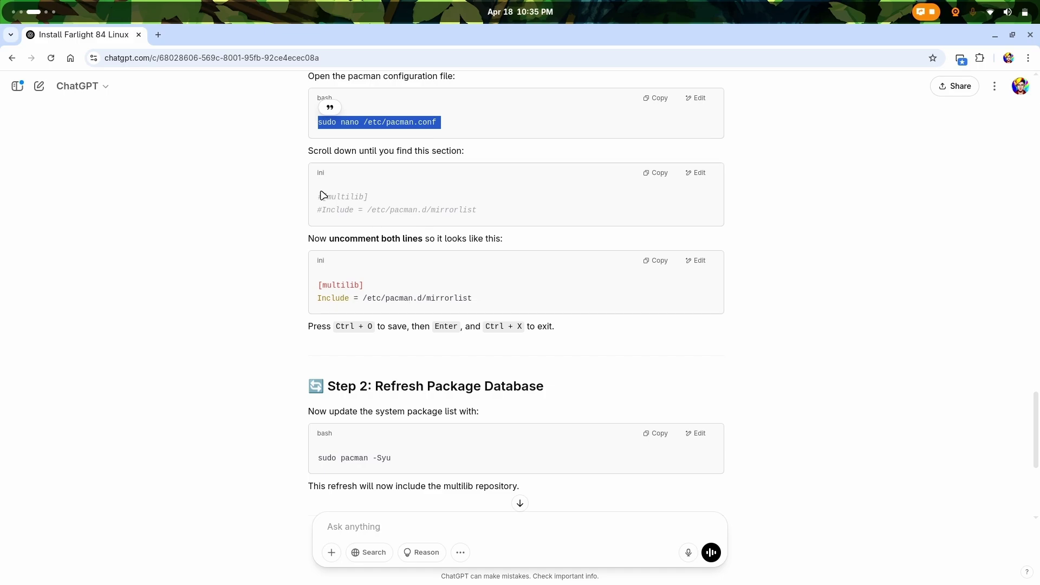
key("super+Page_Down")
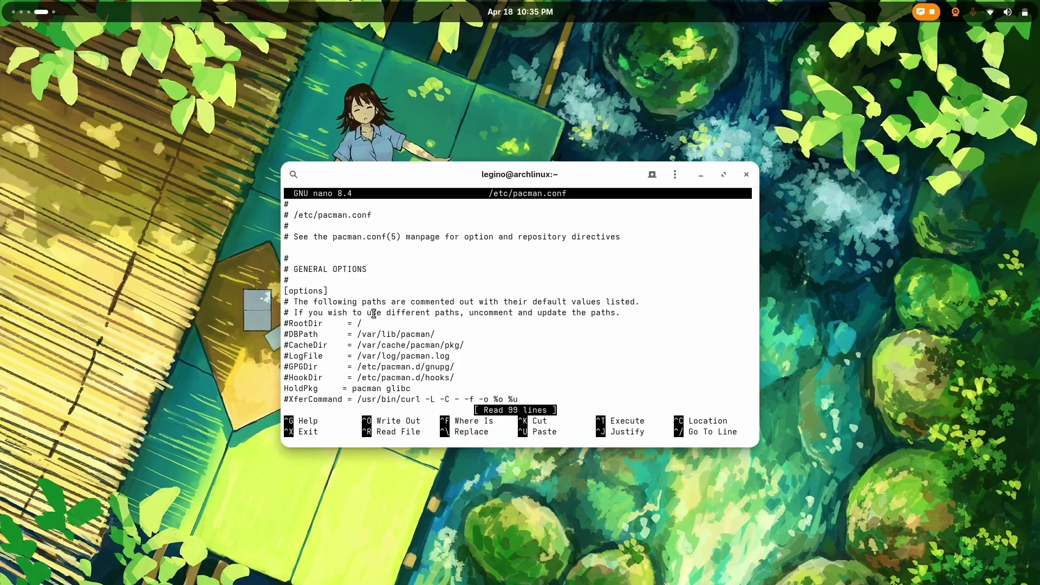
scroll(521, 301, "down", 13)
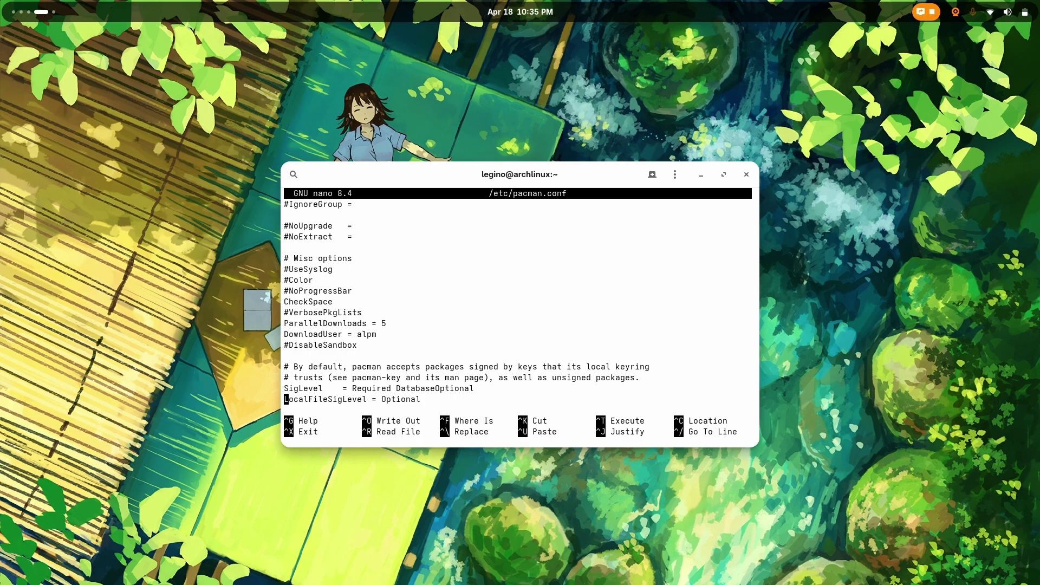
key("Down")
key("Down")
key("Down")
key("Down")
key("Down")
key("Down")
key("Down")
key("Down")
key("Down")
key("Down")
key("Down")
key("Down")
key("Down")
key("Down")
key("Down")
key("Down")
key("Down")
key("Down")
key("Down")
key("Down")
key("Up")
key("Up")
key("Up")
key("Up")
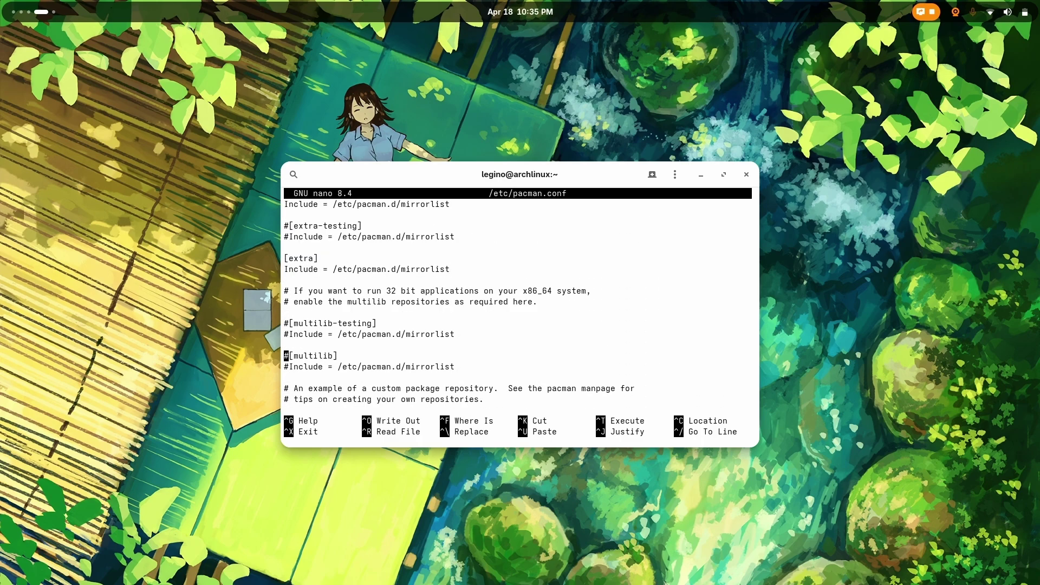
key("Delete")
key("Down")
key("Delete")
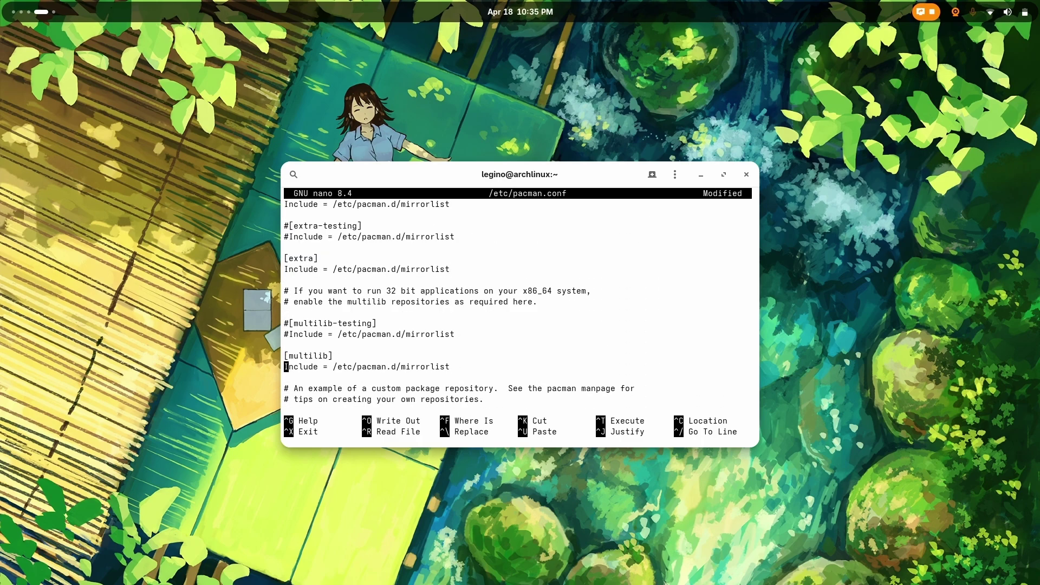
Save the changes to /etc/pacman.conf under the same file name and exit nano
key("ctrl+x")
key("y")
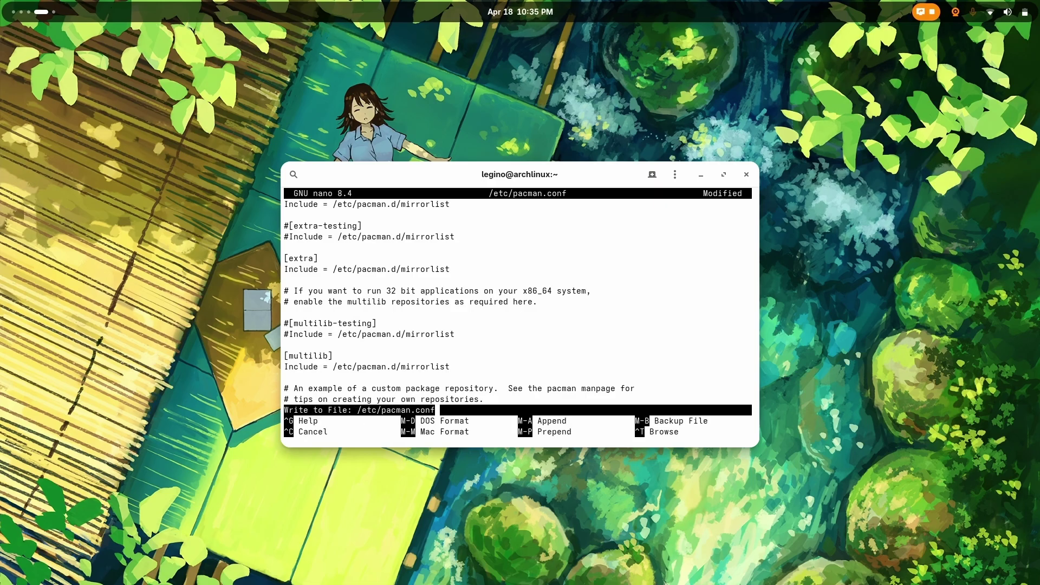
key("Return")
Copy the command sudo pacman -Syu from Step 2 of ChatGPT's answer and run it in the terminal
key("super+Page_Up")
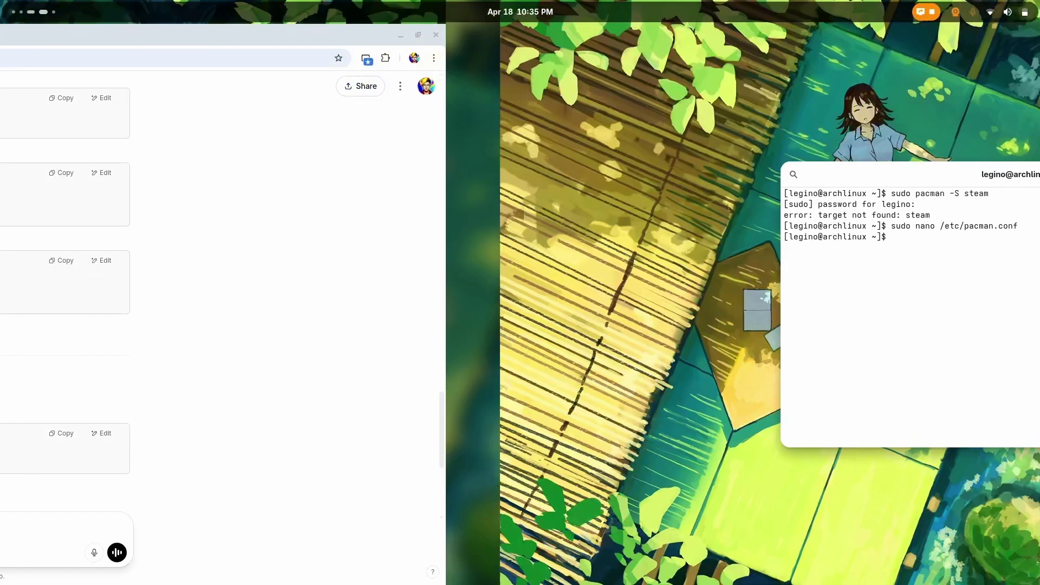
scroll(301, 304, "down", 6)
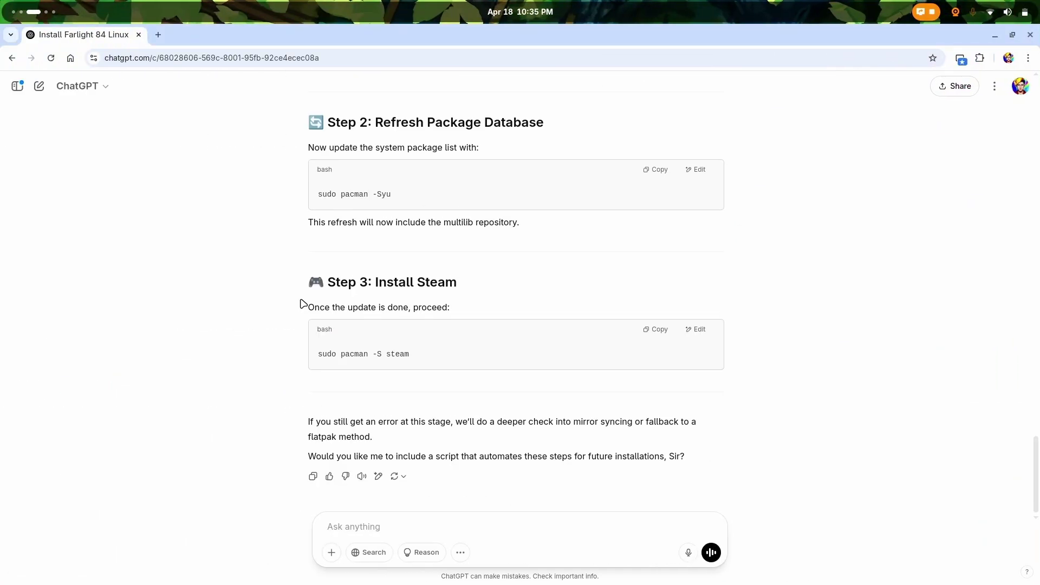
triple_click(345, 200)
key("super+Page_Down")
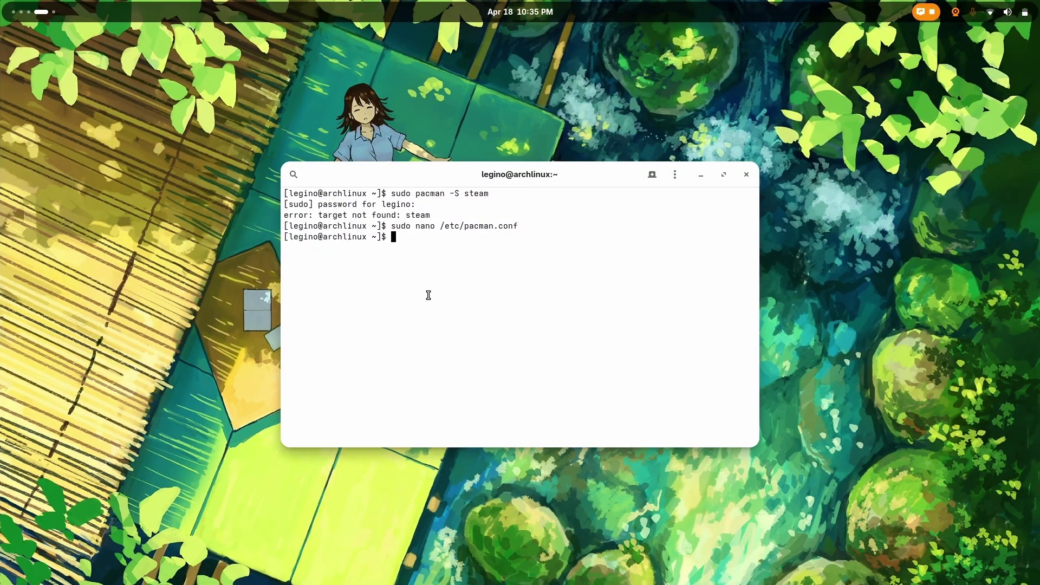
key("ctrl+shift+v")
key("Return")
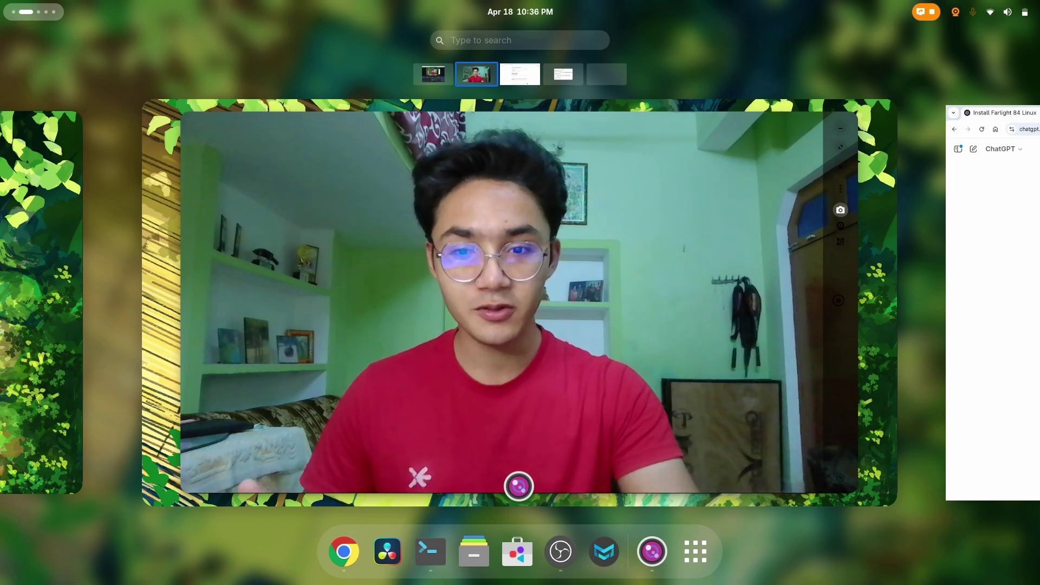
Return to the terminal and decline the full system upgrade by answering n
key("super")
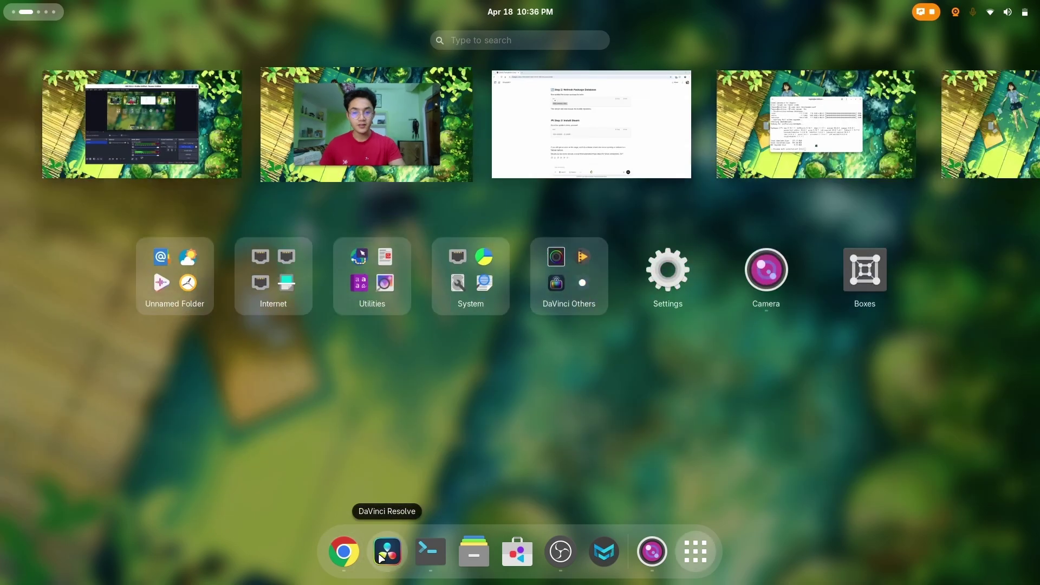
key("Escape")
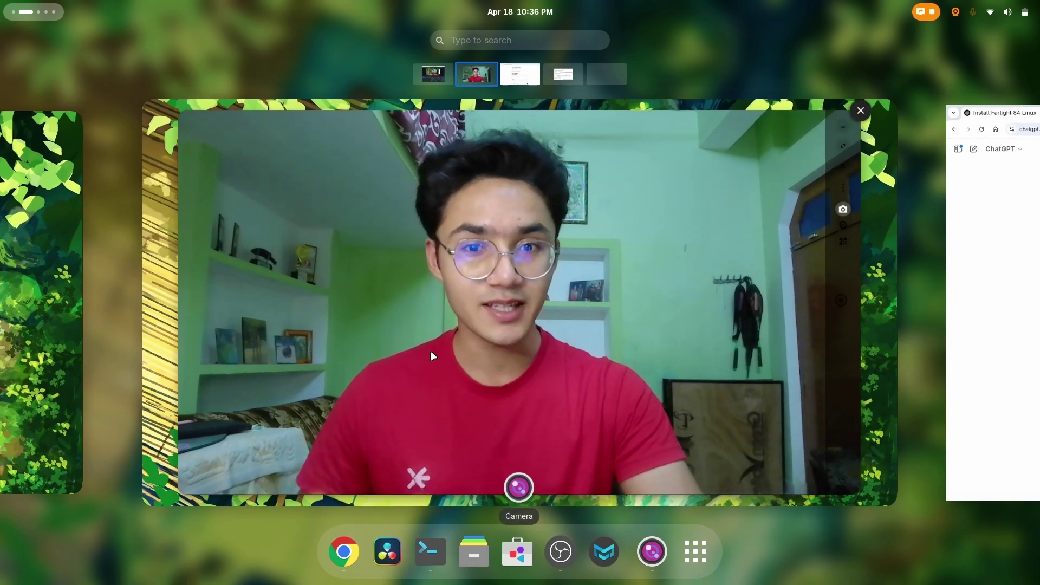
scroll(432, 354, "down", 1)
scroll(434, 356, "down", 1)
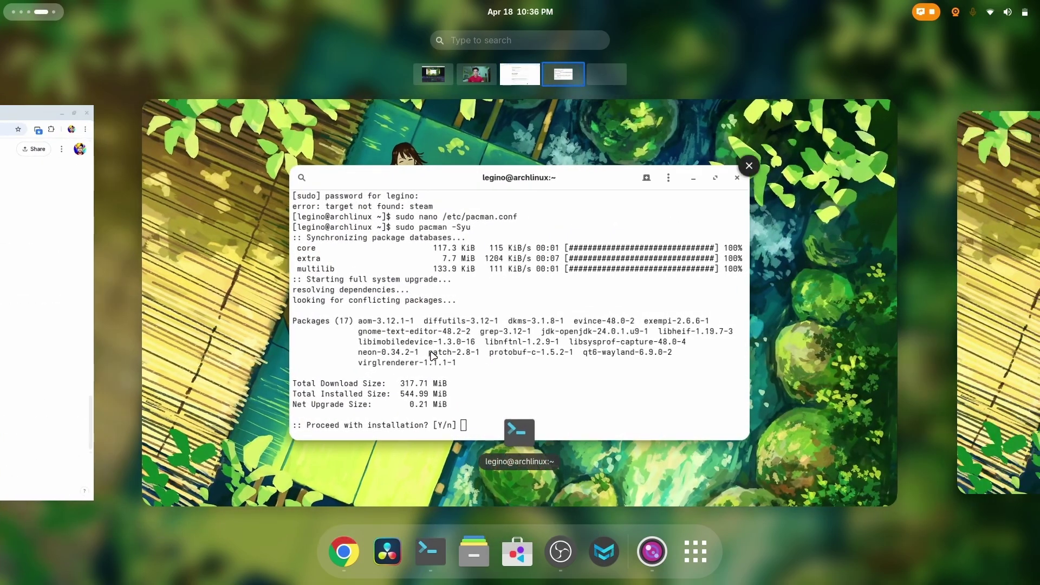
left_click(432, 353)
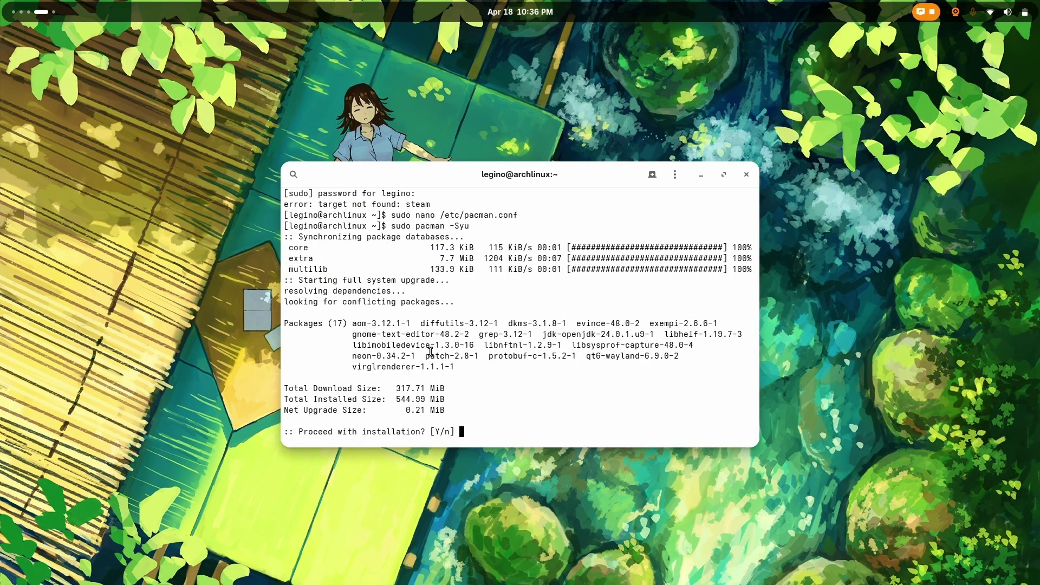
type("n")
key("Return")
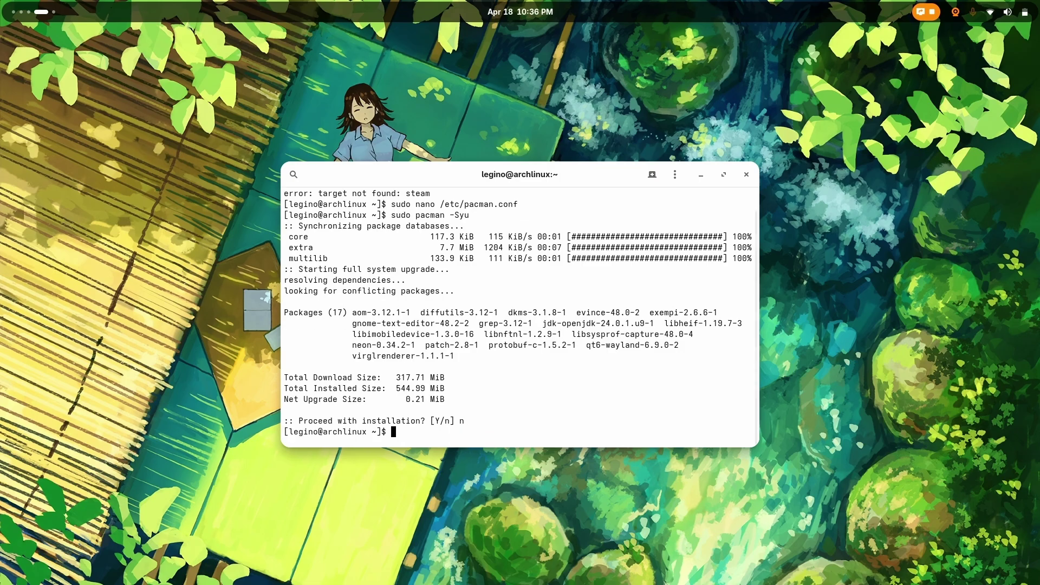
Copy the command sudo pacman -S steam from Step 3 of ChatGPT's answer and run it in the terminal
key("alt+Tab")
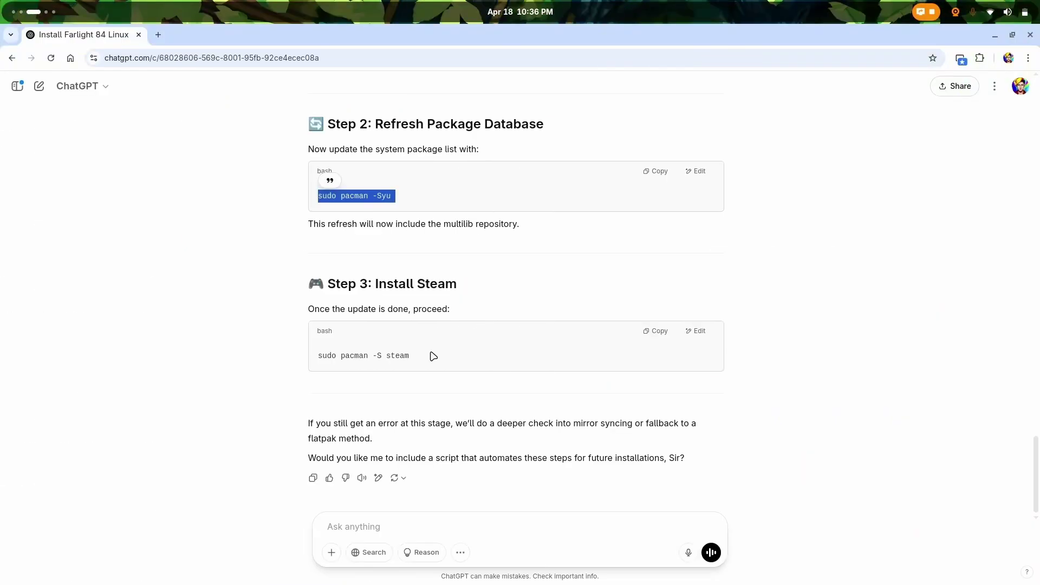
triple_click(392, 356)
key("ctrl+c")
key("alt+Tab")
key("ctrl+shift+v")
key("Return")
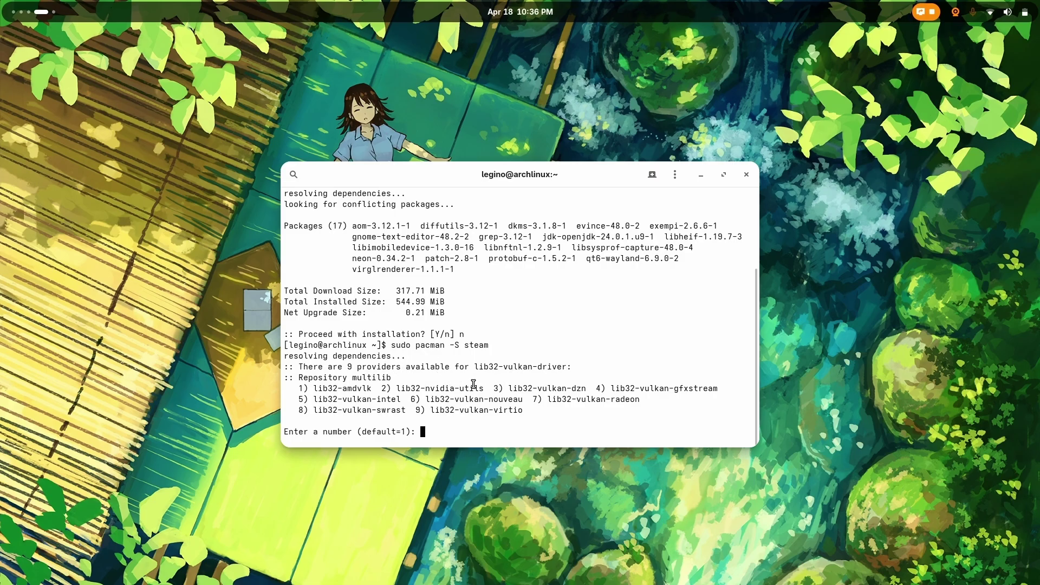
Choose provider 2, lib32-nvidia-utils, as the lib32-vulkan-driver and approve the Steam installation with Y
type("2")
key("Return")
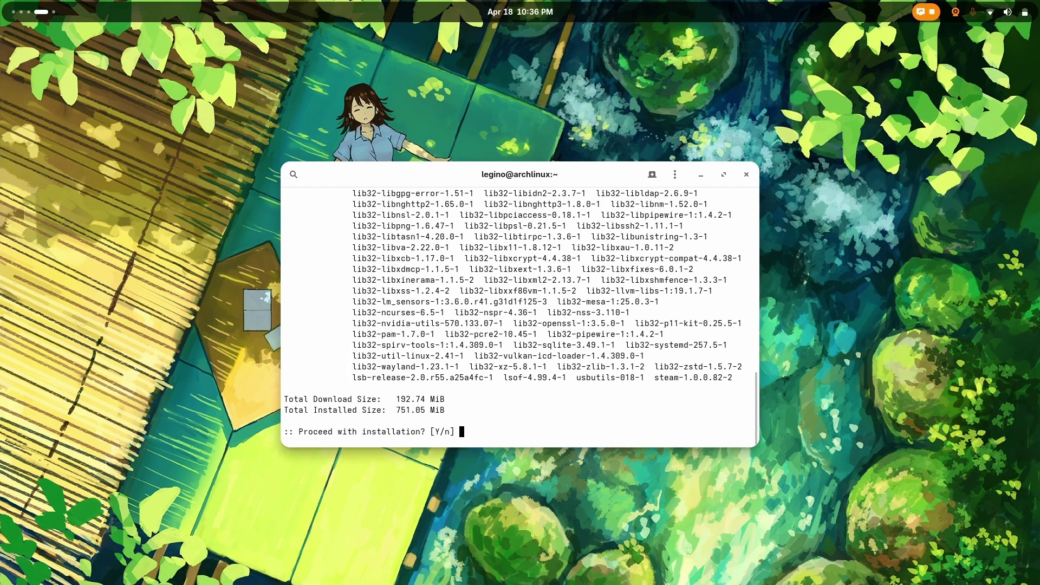
type("Y")
key("Return")
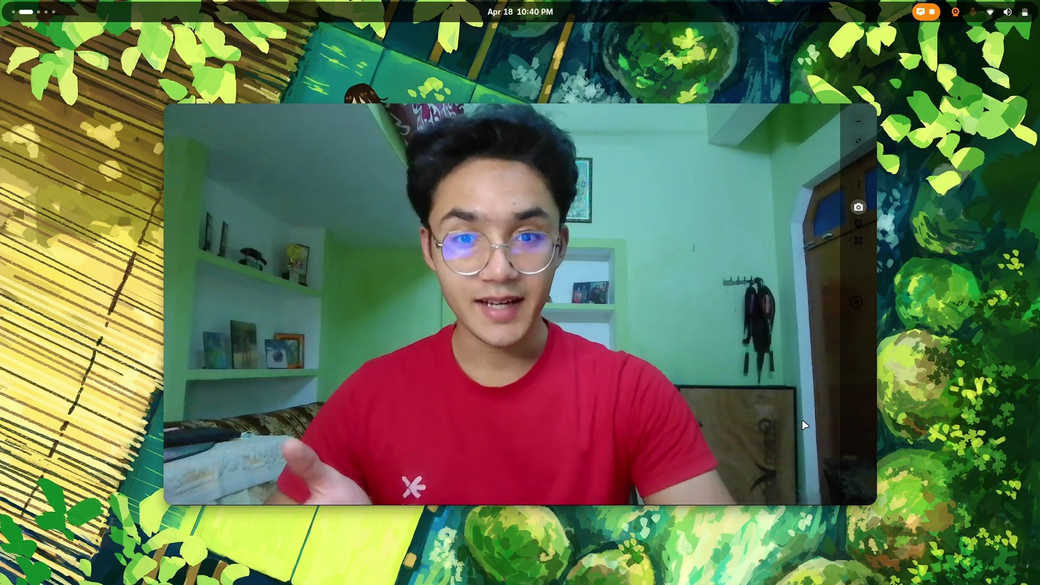
Check the installed applications overview for Steam
key("super")
key("super")
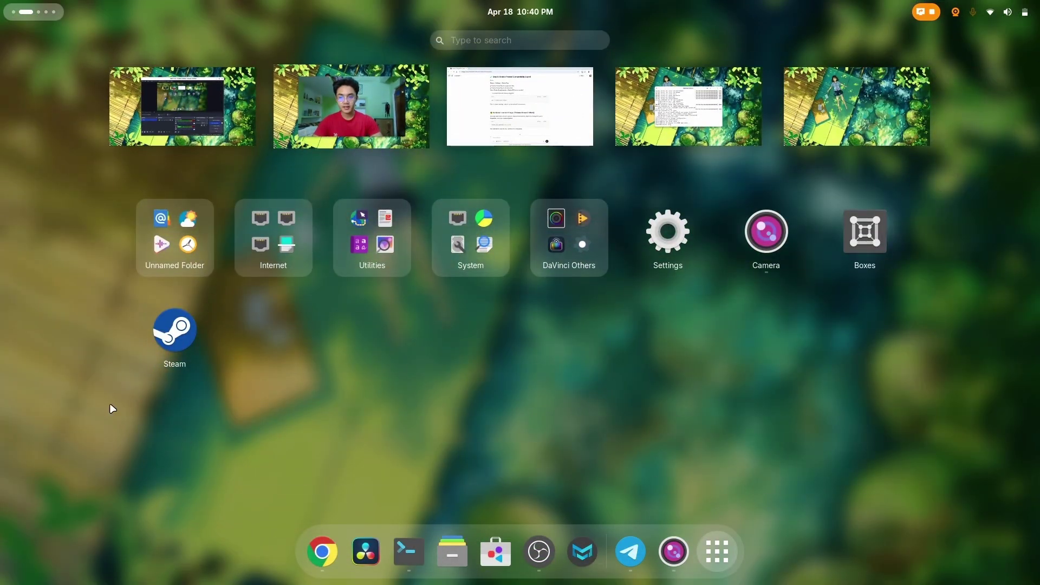
left_click(251, 383)
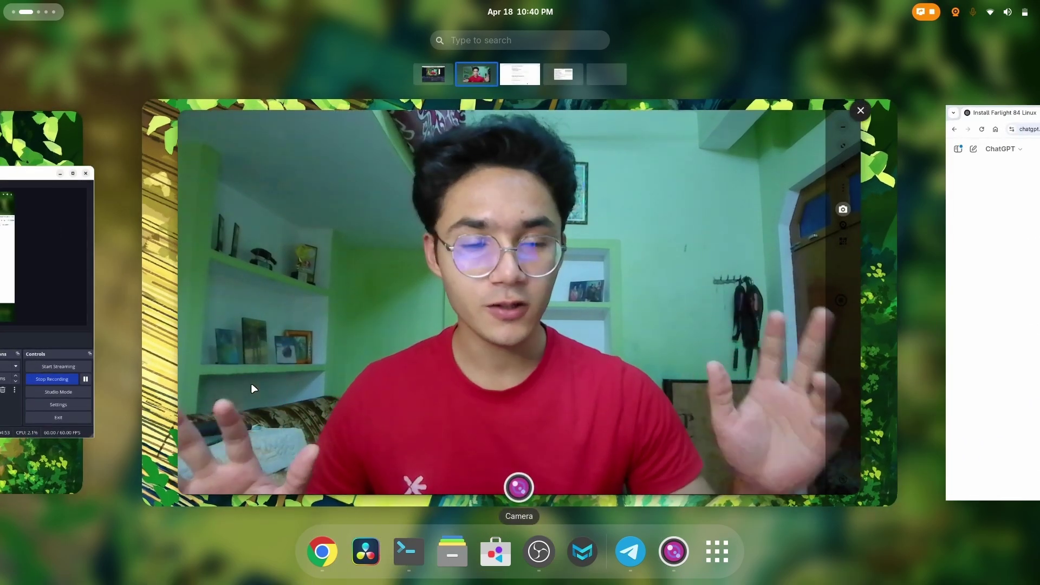
Copy the command yay -S proton-ge-custom from Step 5 of ChatGPT's first answer and run it in the terminal
scroll(251, 383, "down", 1)
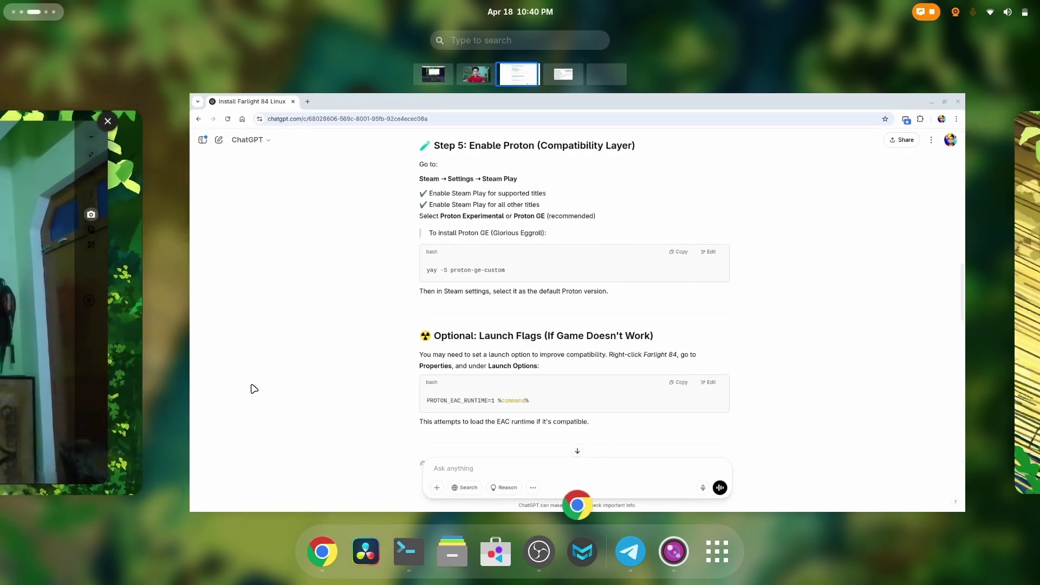
left_click(287, 324)
scroll(293, 322, "up", 6)
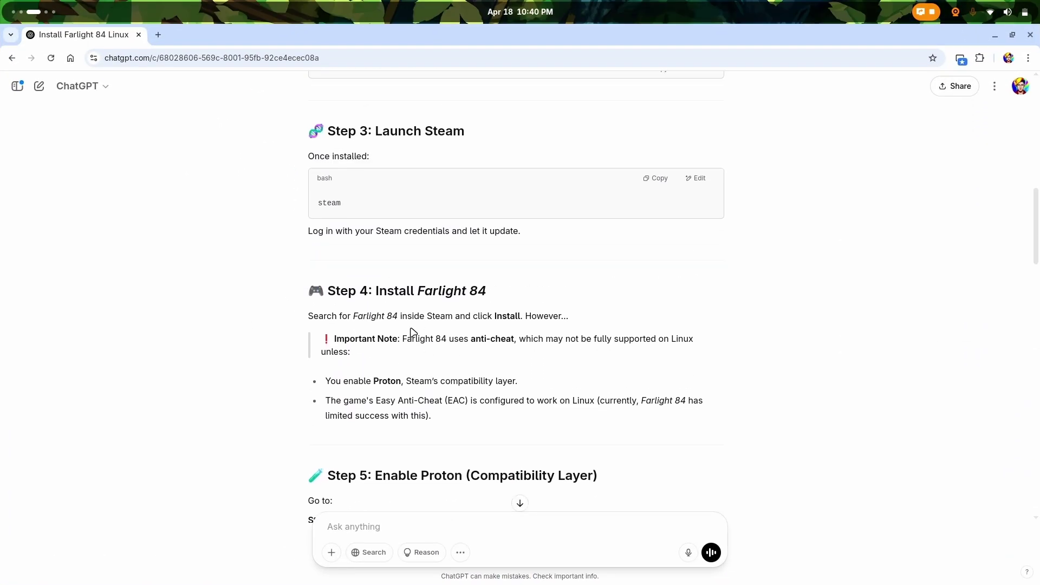
scroll(412, 332, "down", 3)
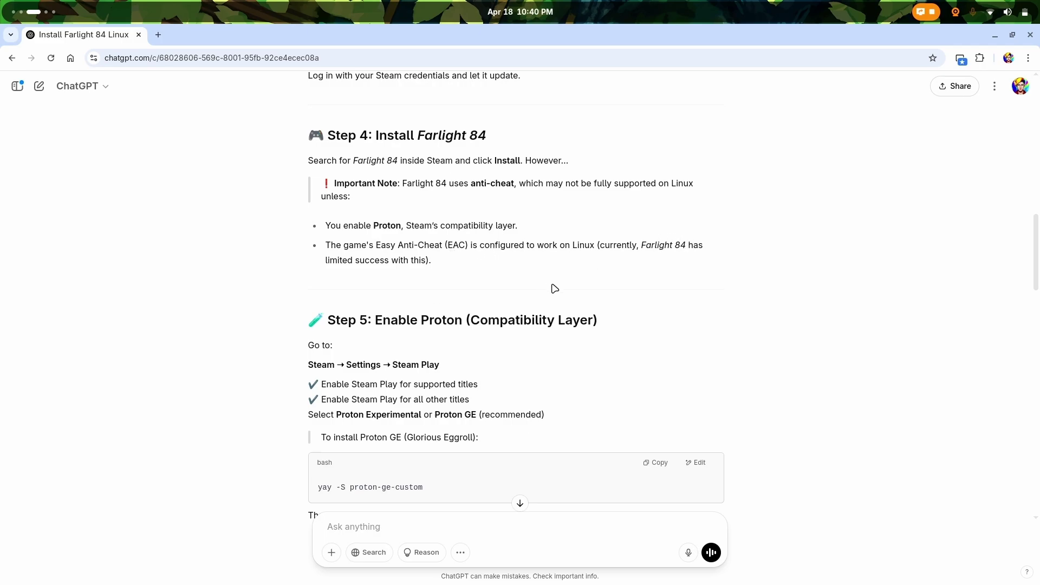
scroll(487, 266, "down", 2)
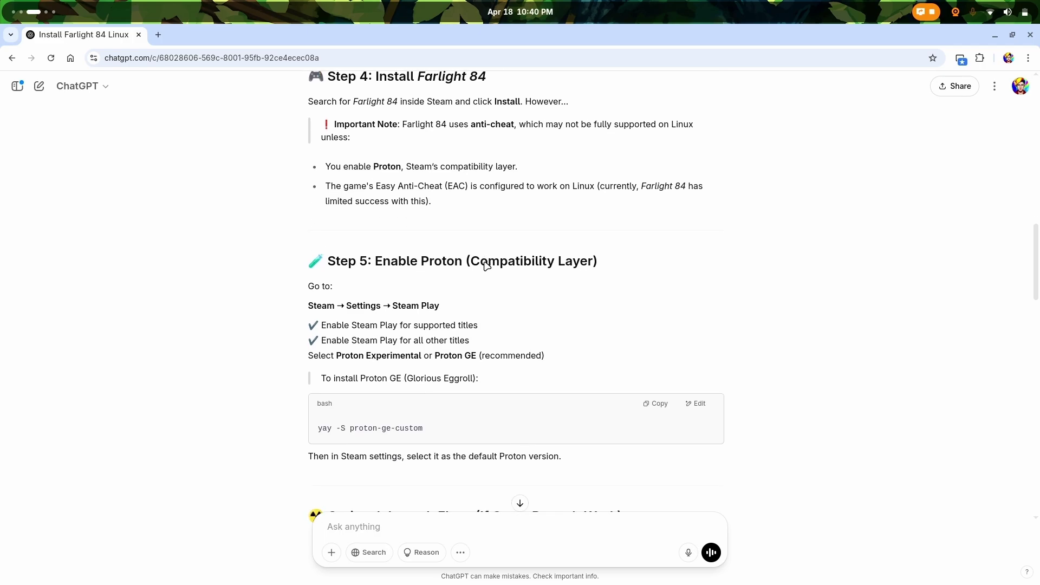
scroll(487, 266, "down", 2)
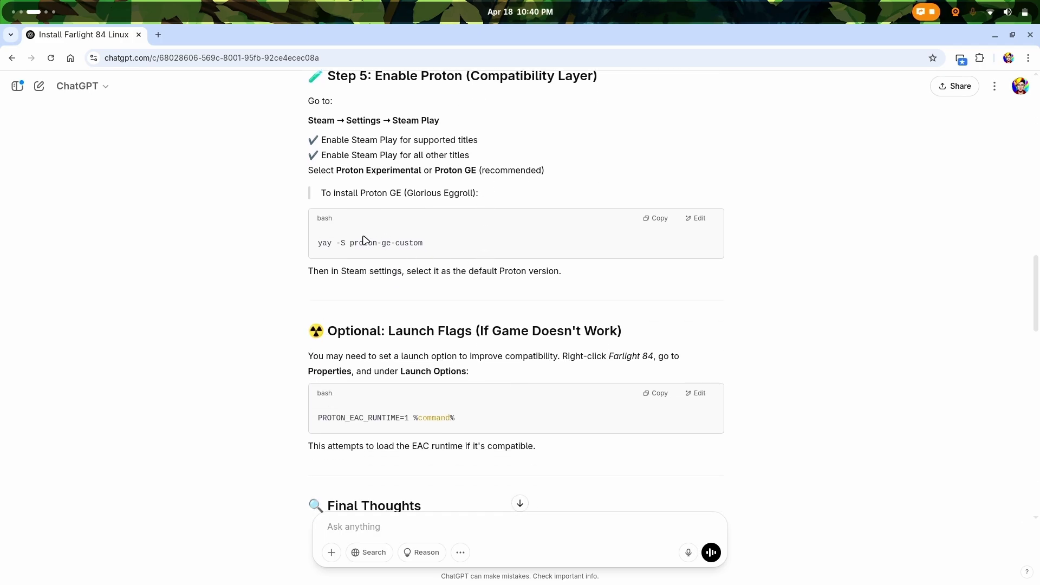
triple_click(358, 242)
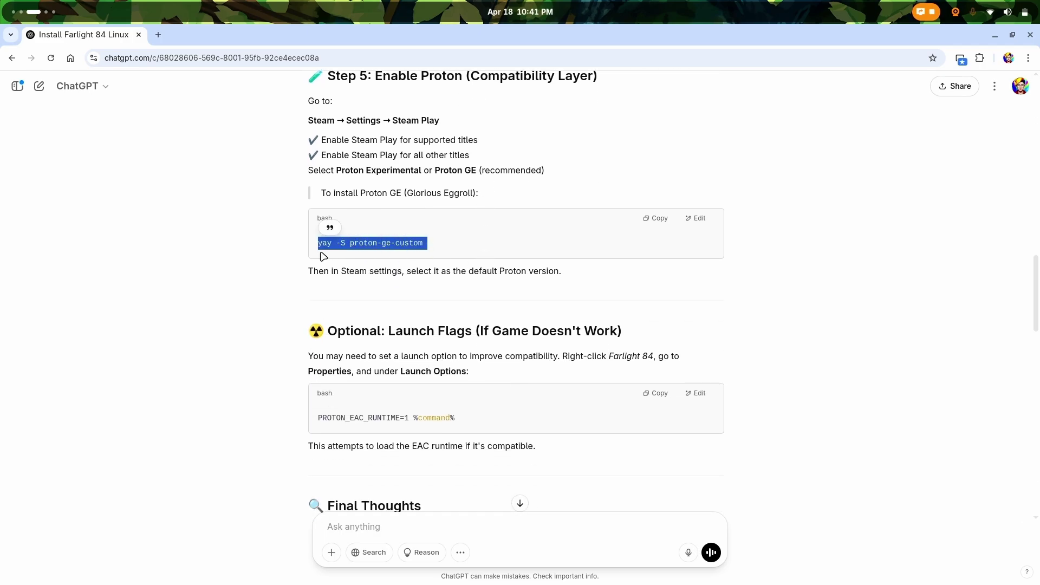
key("super+Page_Down")
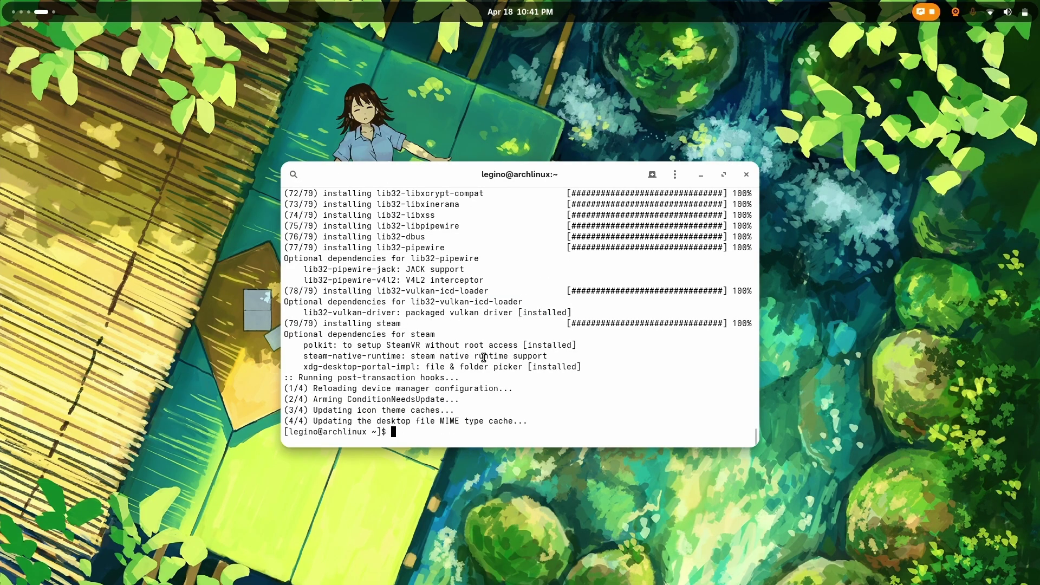
key("ctrl+shift+v")
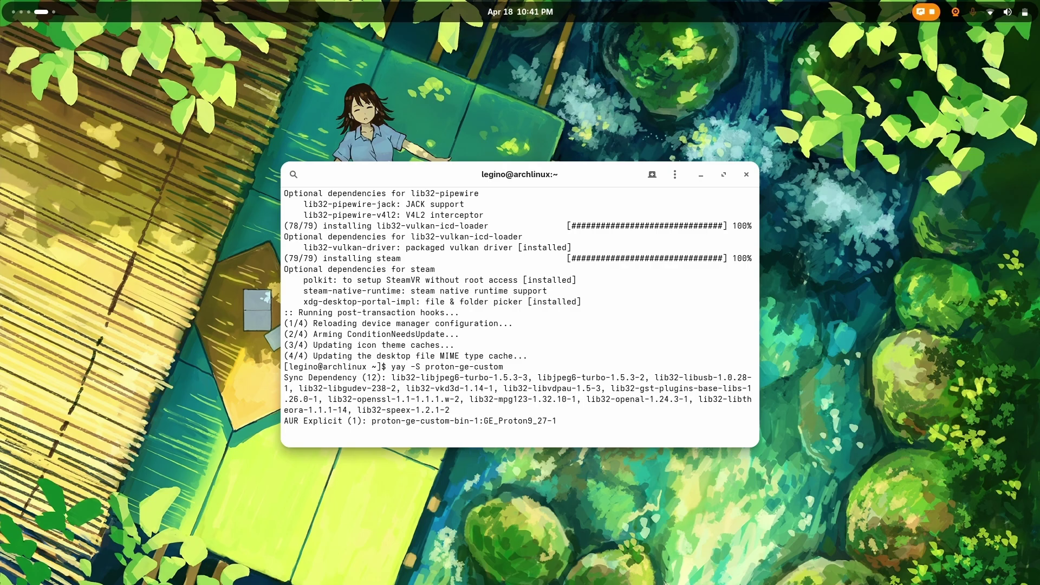
Answer A to clean-build all packages and accept the default for the diffs to start building proton-ge-custom-bin
type("A")
key("Return")
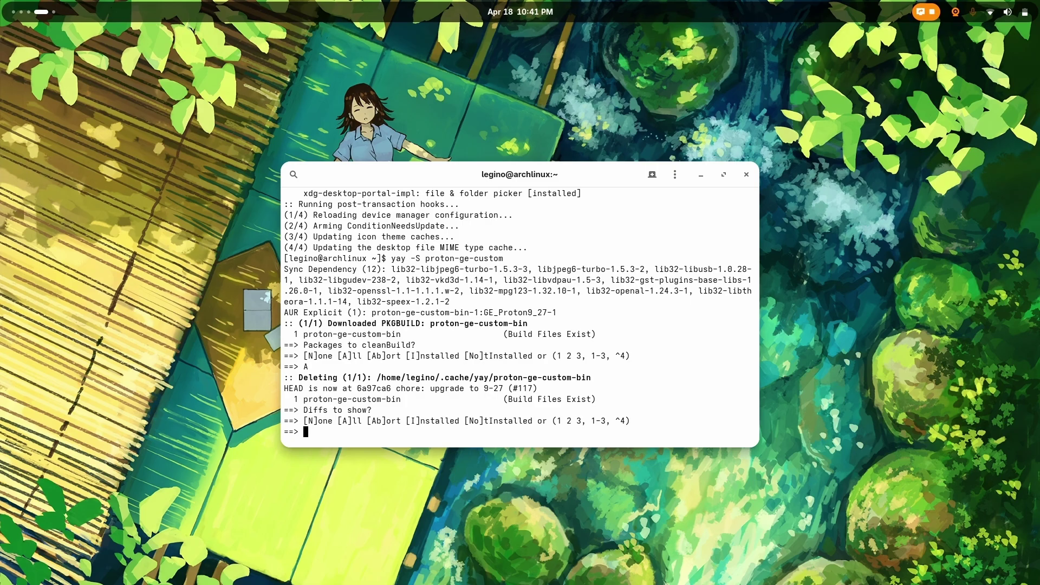
key("Return")
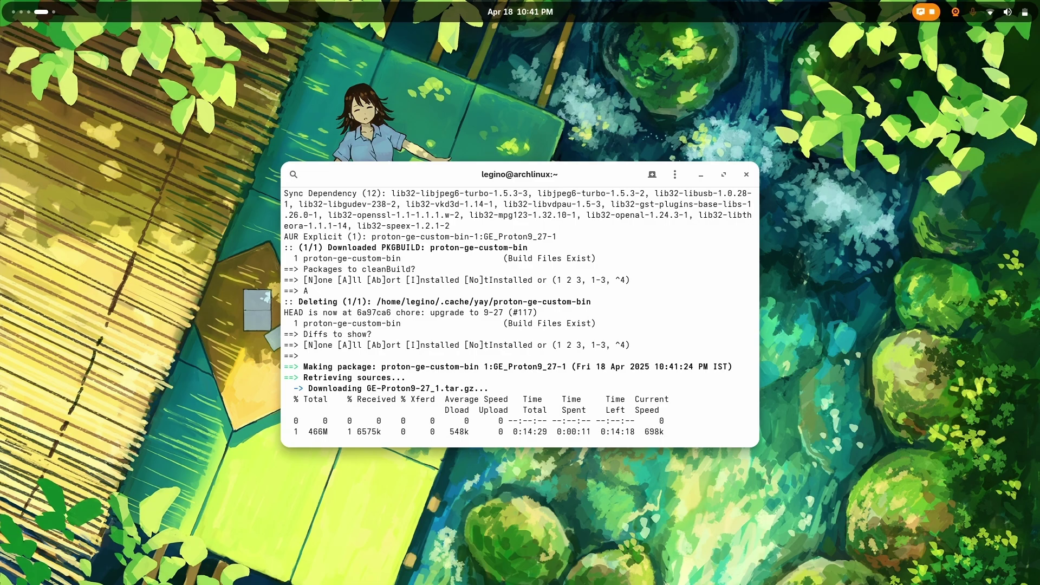
Return to the ChatGPT conversation and look through it to the end of the latest answer
key("alt+Tab")
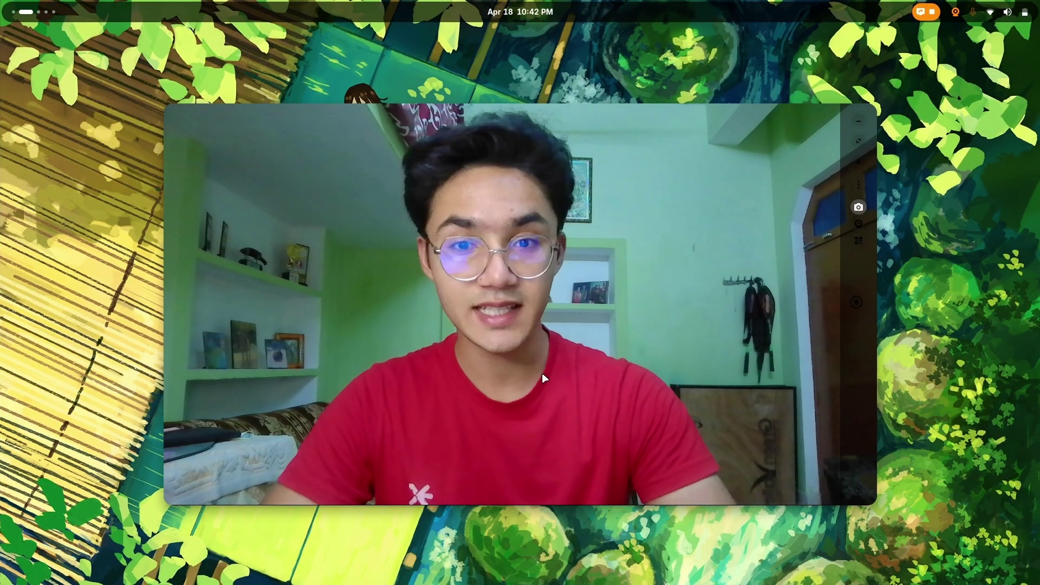
key("super+Page_Down")
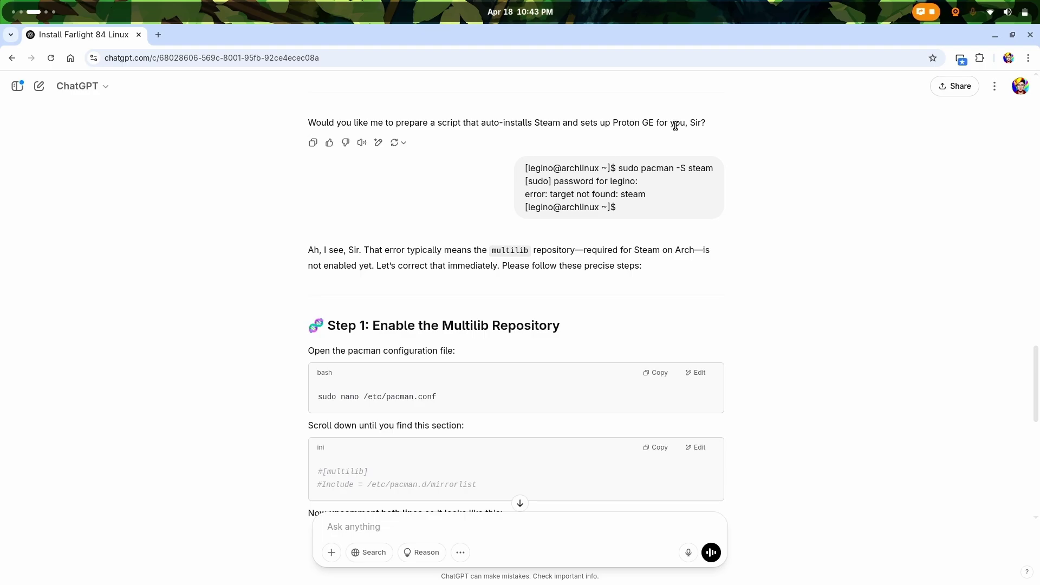
scroll(676, 126, "up", 3)
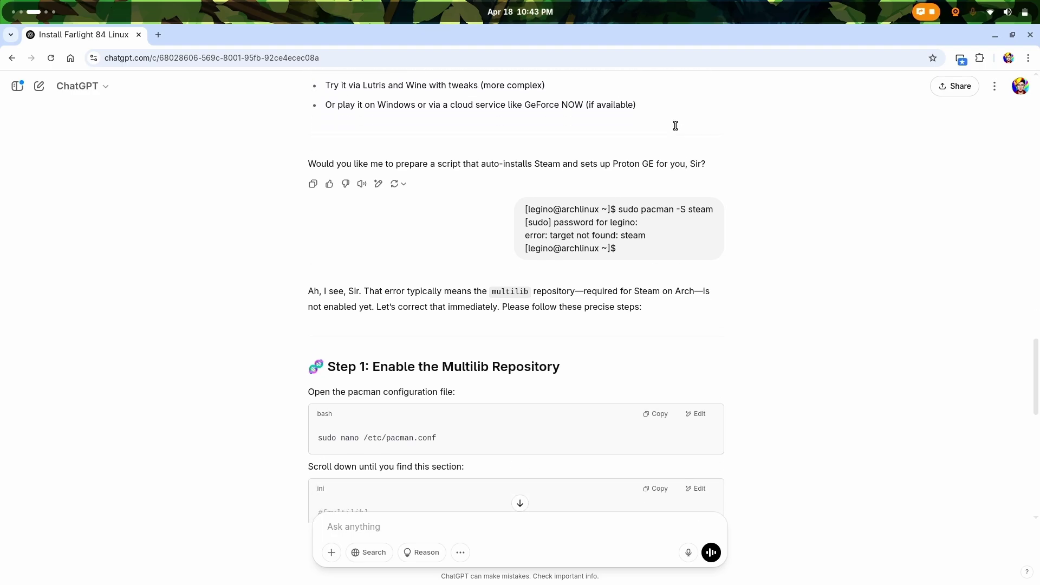
scroll(677, 129, "down", 8)
scroll(678, 130, "down", 7)
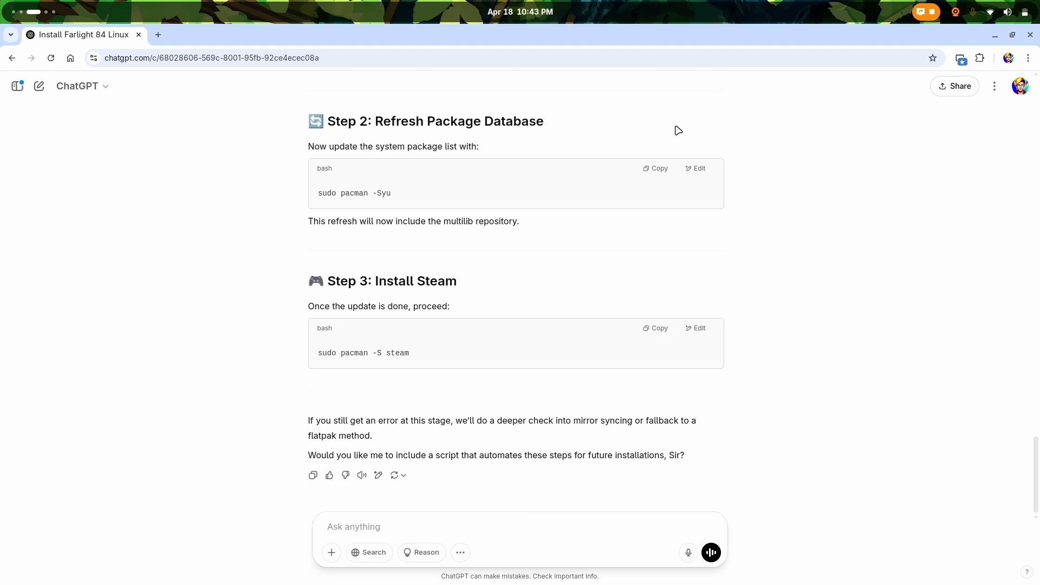
Try to run PROTON_EAC_RUNTIME=1 %command%, copied from the optional launch flags section of ChatGPT's first answer, in the terminal
scroll(678, 130, "up", 10)
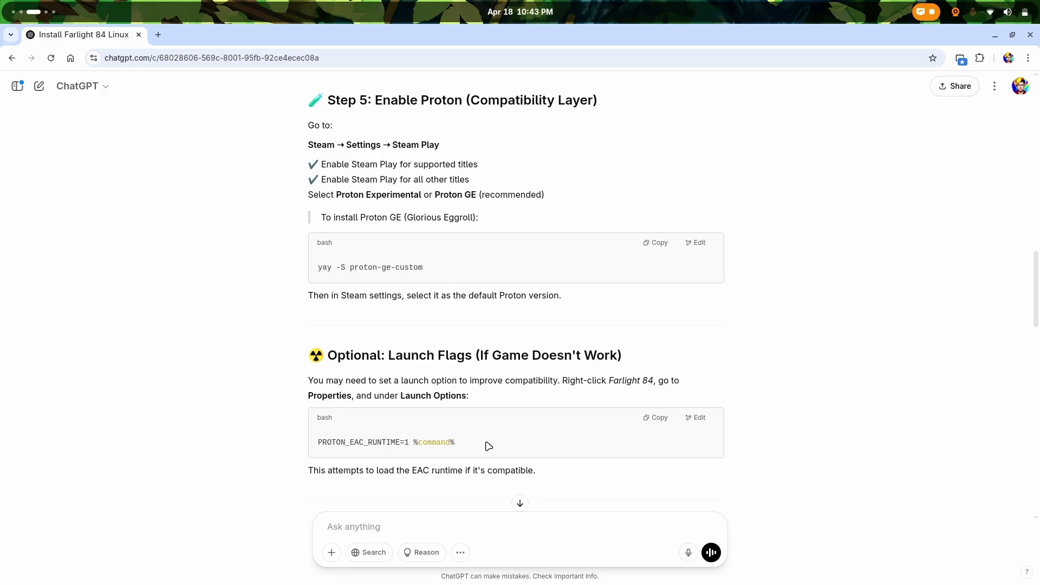
key("super+Page_Up")
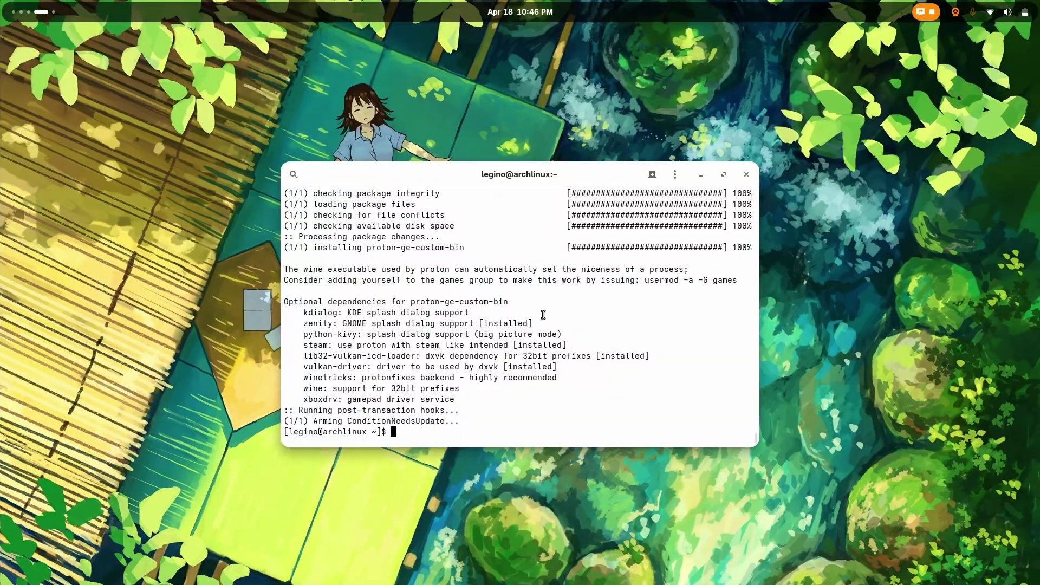
key("super+Page_Up")
left_click_drag(465, 449, 318, 442)
key("super+c")
key("super+Page_Down")
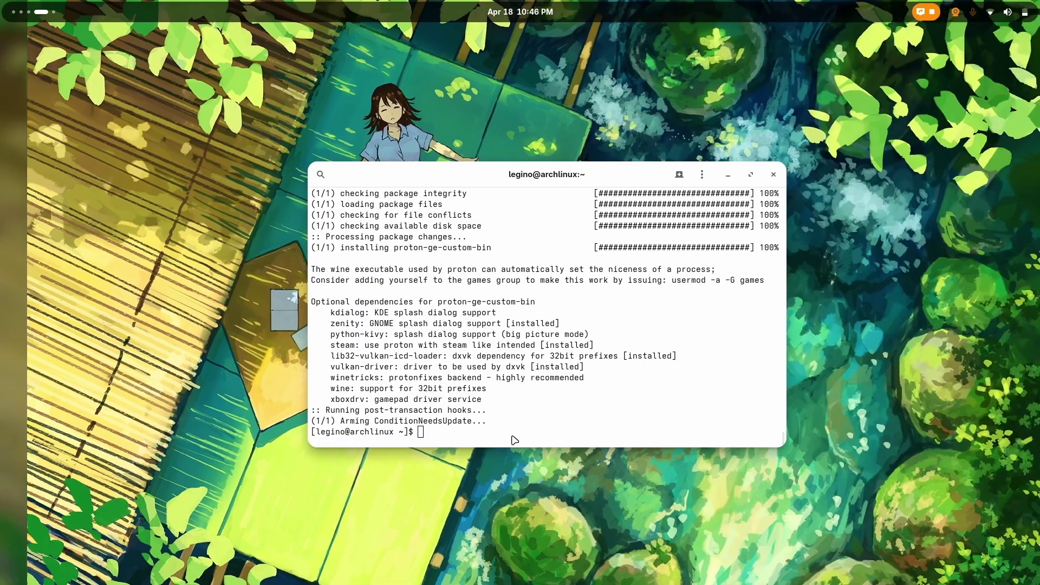
middle_click(524, 403)
key("Return")
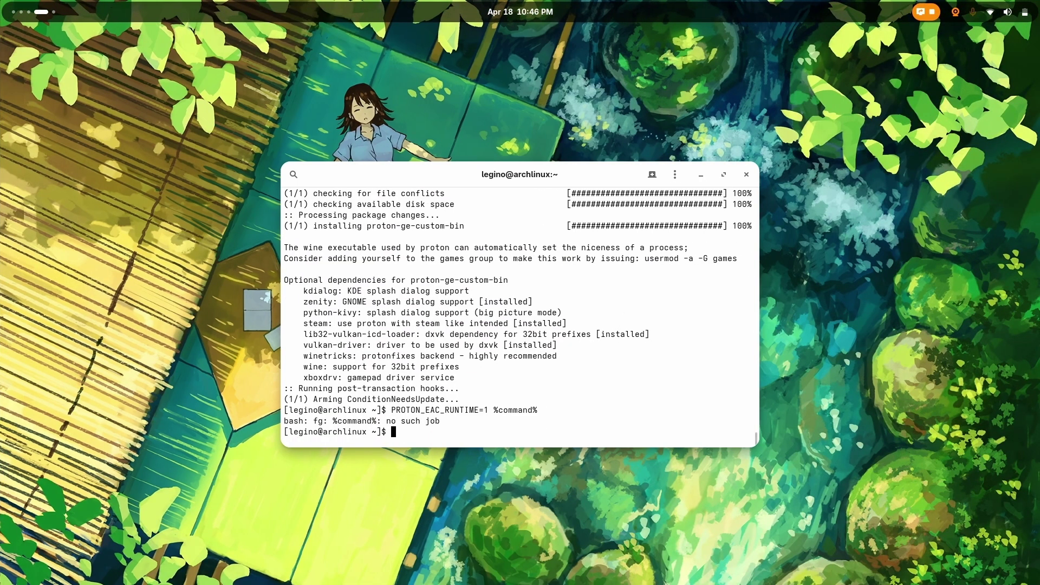
Ask ChatGPT "I'm unable to launch flags step" and read through its reply on setting launch flags in Steam
key("super+Page_Up")
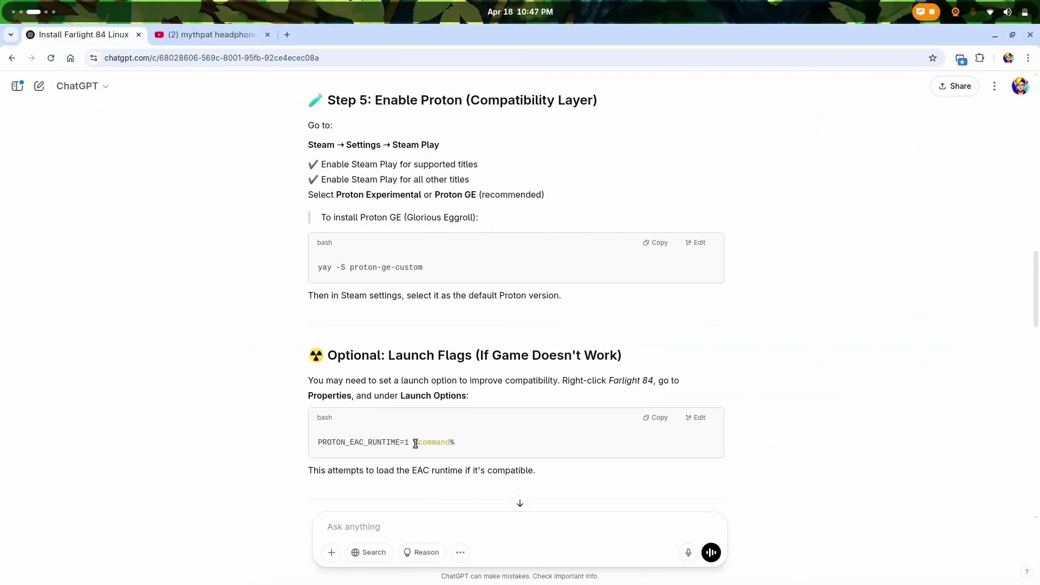
left_click(408, 538)
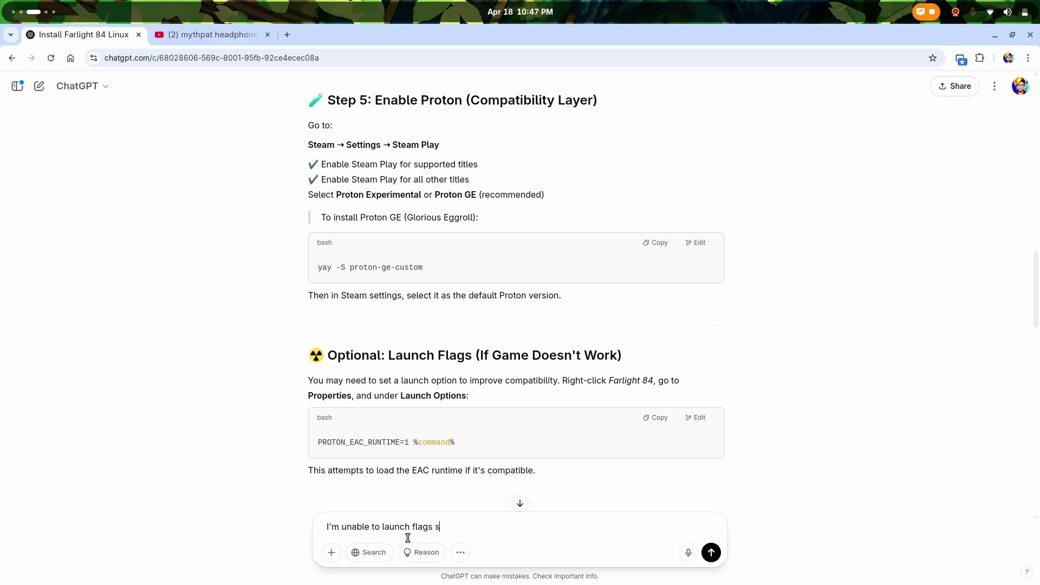
type("I'm unable to launch flags step")
key("Return")
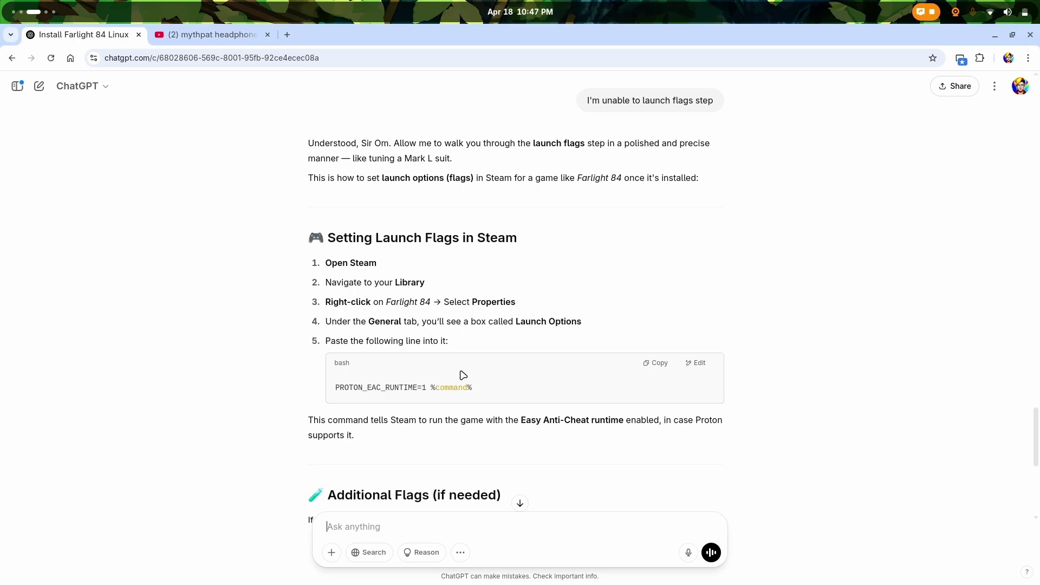
scroll(415, 404, "down", 7)
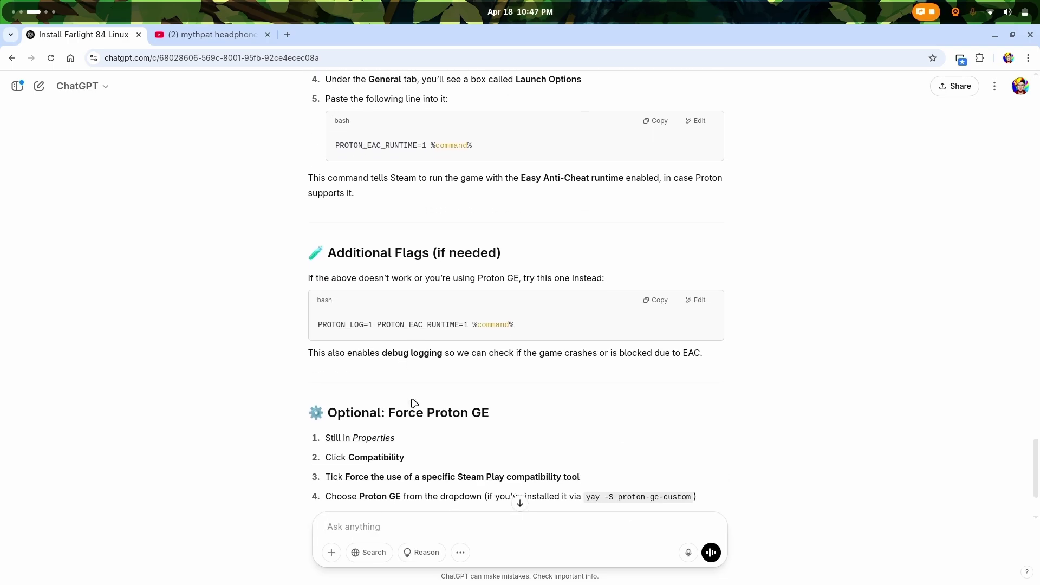
scroll(414, 404, "up", 1)
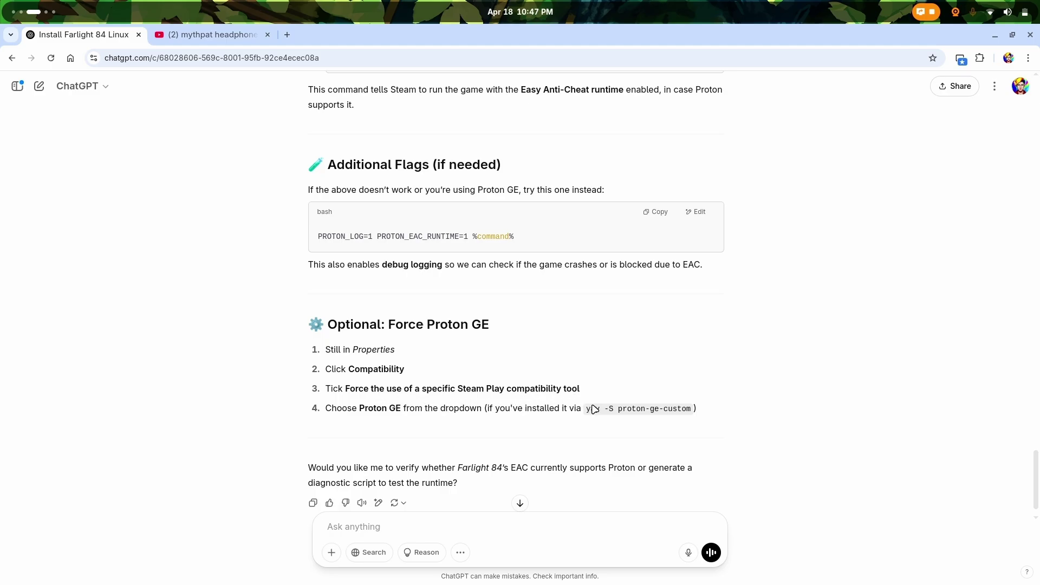
Launch Steam from the applications overview on an empty workspace
key("super+Page_Down")
key("super+Page_Down")
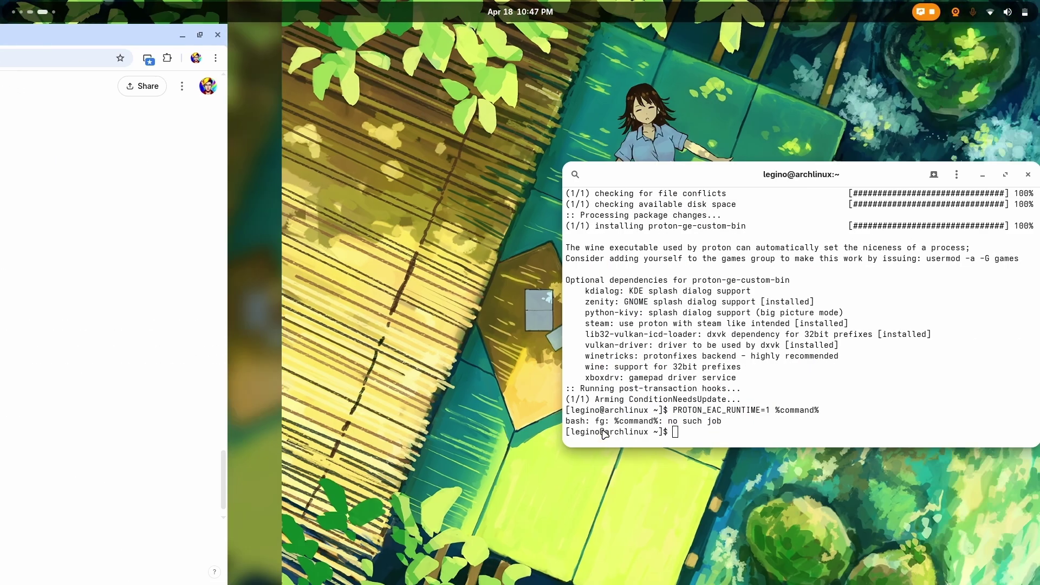
key("super")
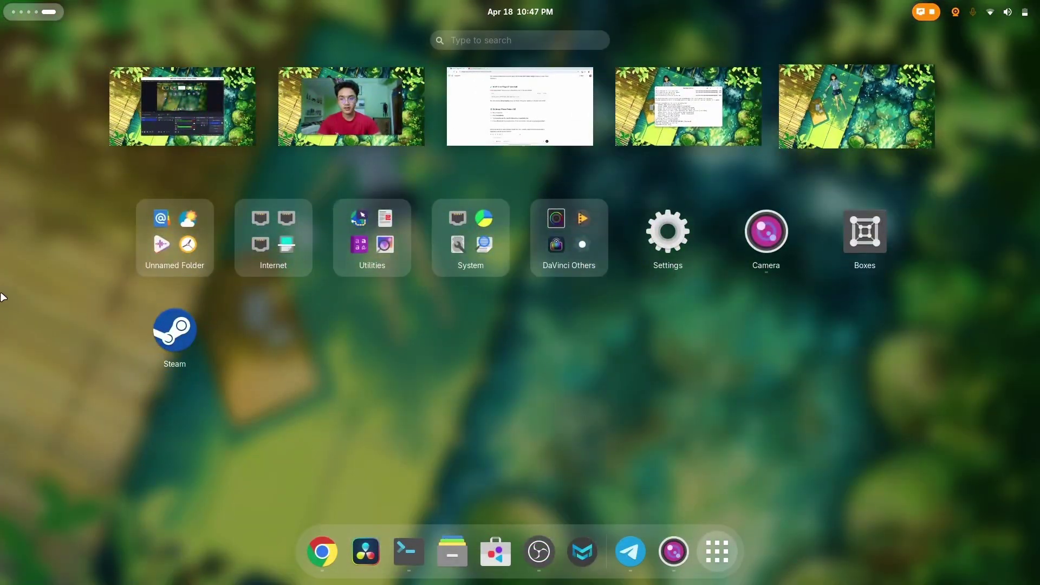
left_click(179, 334)
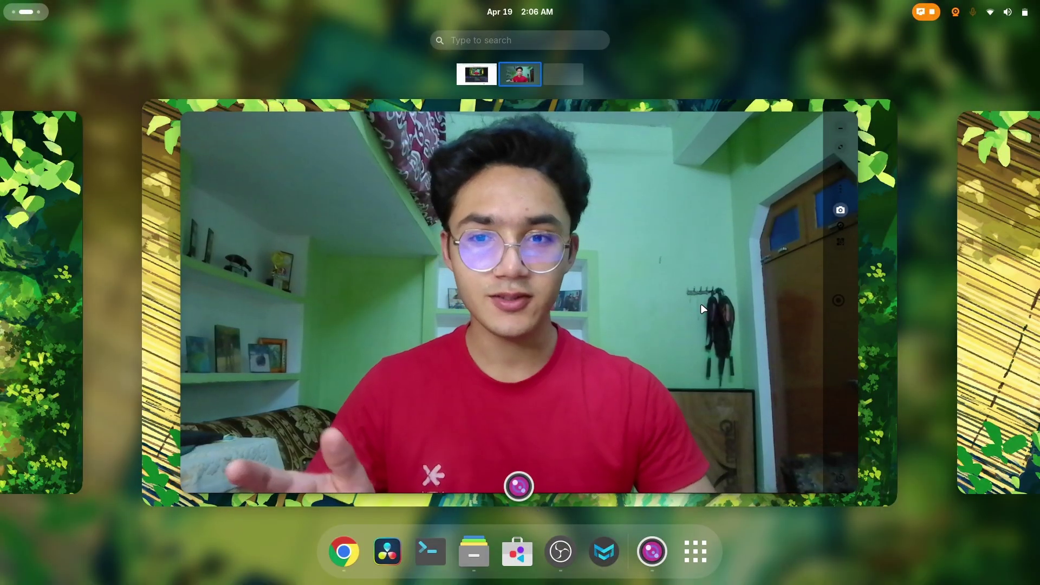
Switch to the ChatGPT conversation in Chrome and view the end of the PowerX script answer
scroll(700, 304, "up", 1)
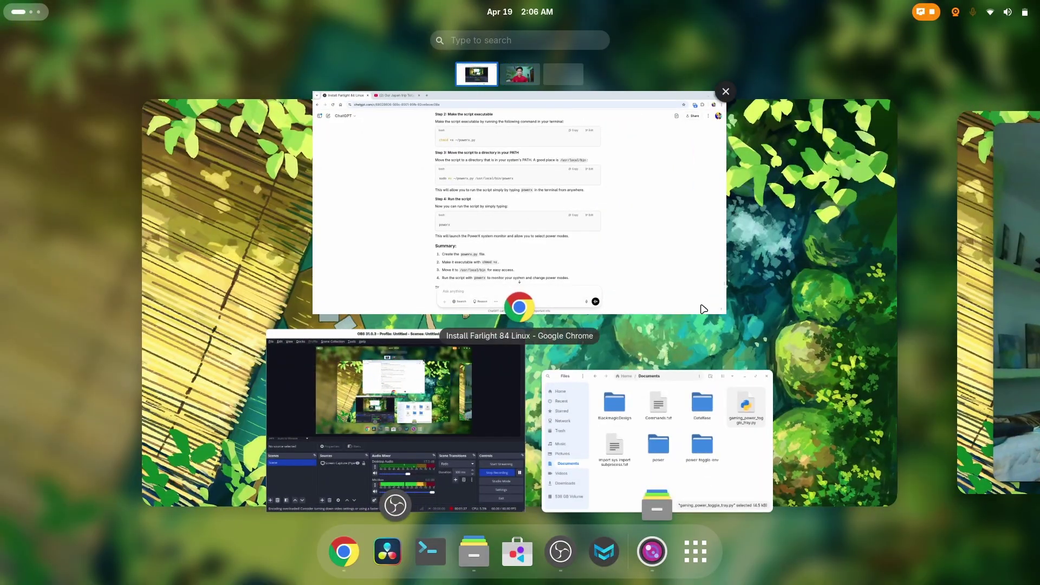
left_click(703, 308)
left_click_drag(1036, 508, 1029, 552)
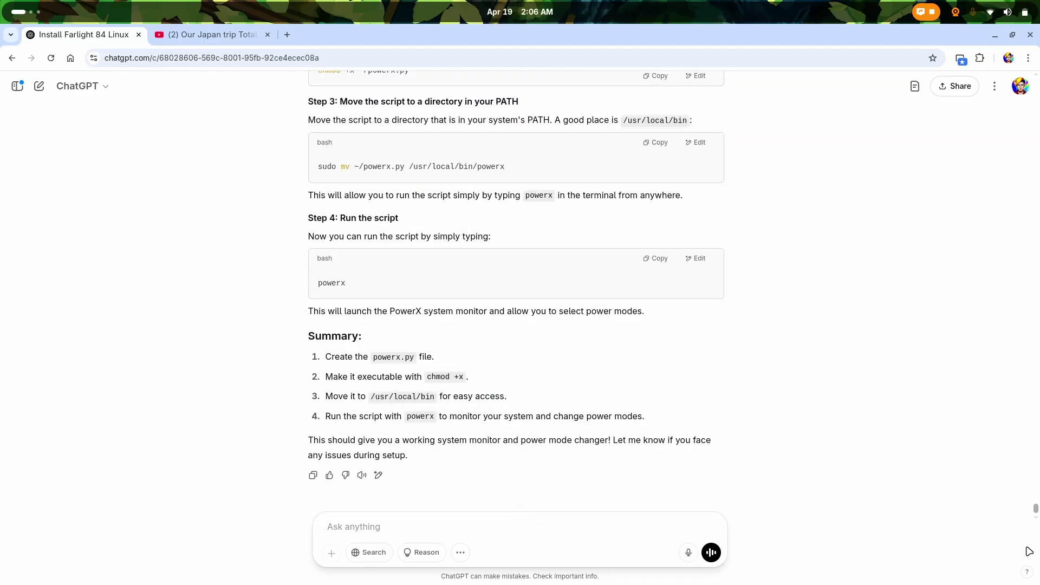
Open a terminal on an empty workspace and run powerx
key("super")
scroll(520, 304, "down", 1)
scroll(520, 303, "down", 1)
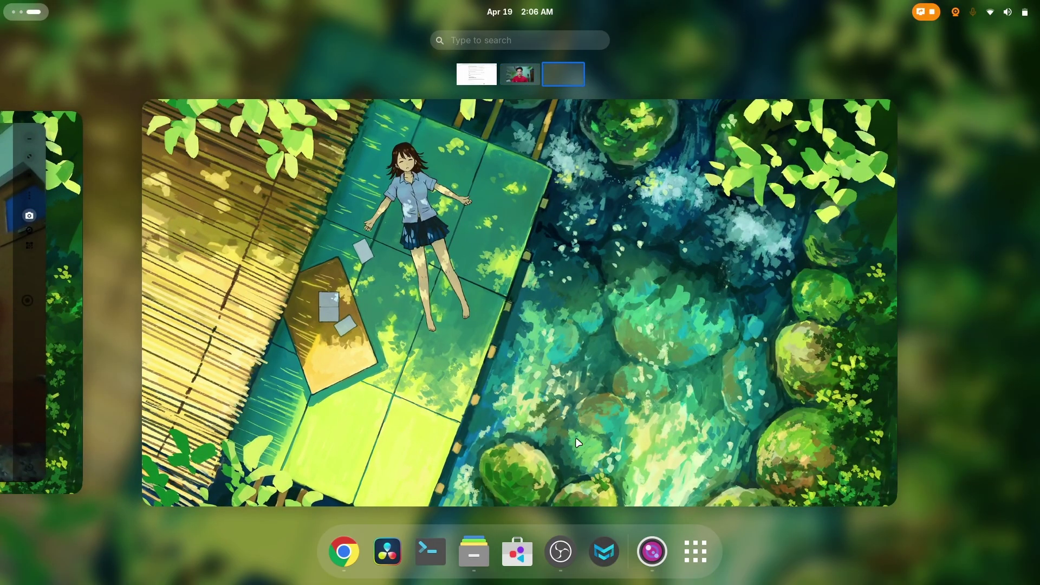
key("super")
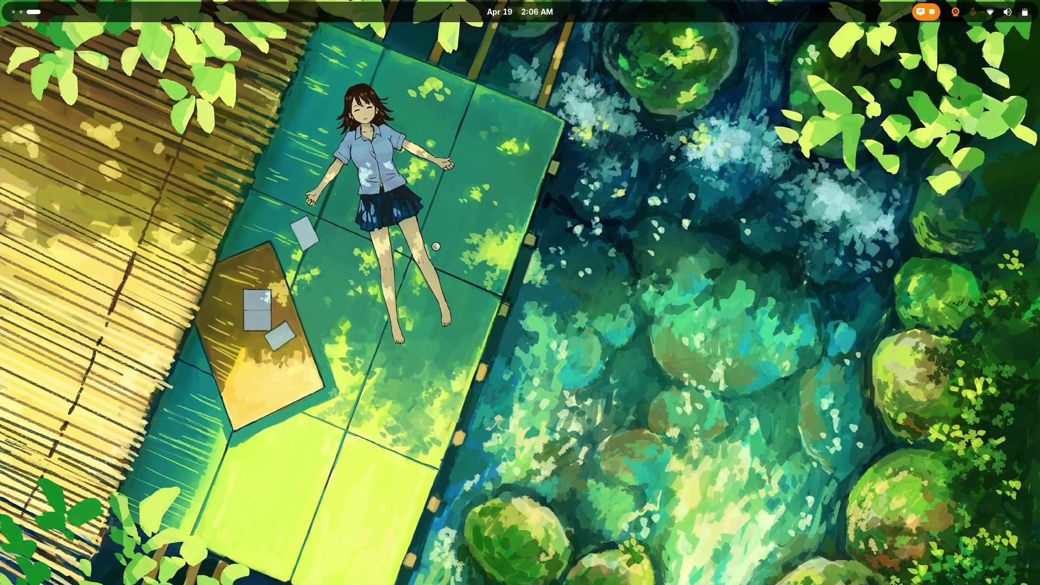
key("ctrl+alt+t")
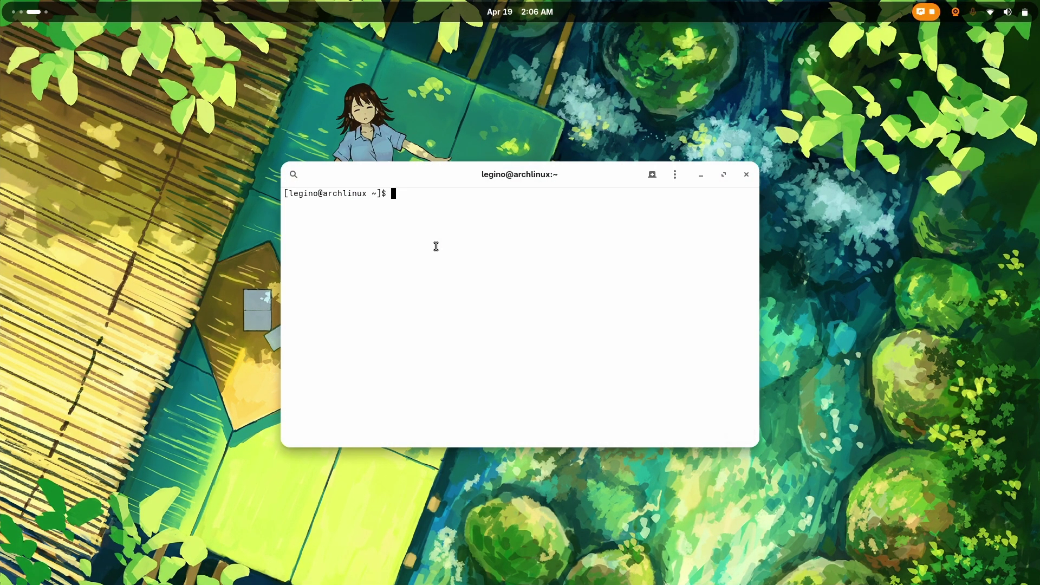
type("pow")
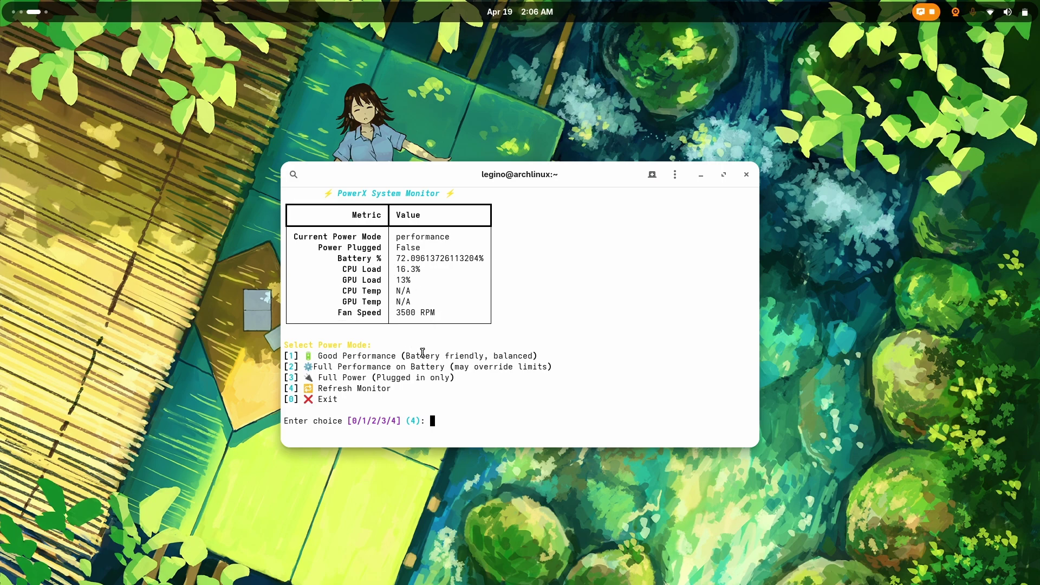
Review the PowerX power mode choices and refresh the monitor repeatedly with choice 4
left_click_drag(289, 347, 362, 392)
left_click(363, 393)
type("4")
key("Return")
type("4")
key("Return")
key("Return")
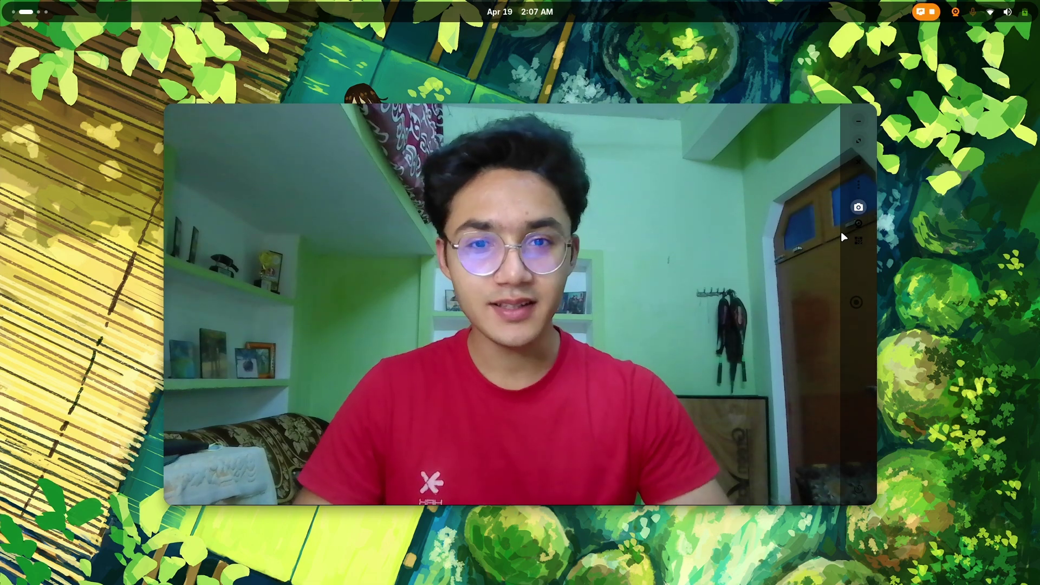
Review the powerx.py script, its setup steps and the closing summary in the ChatGPT conversation
key("ctrl+alt+Left")
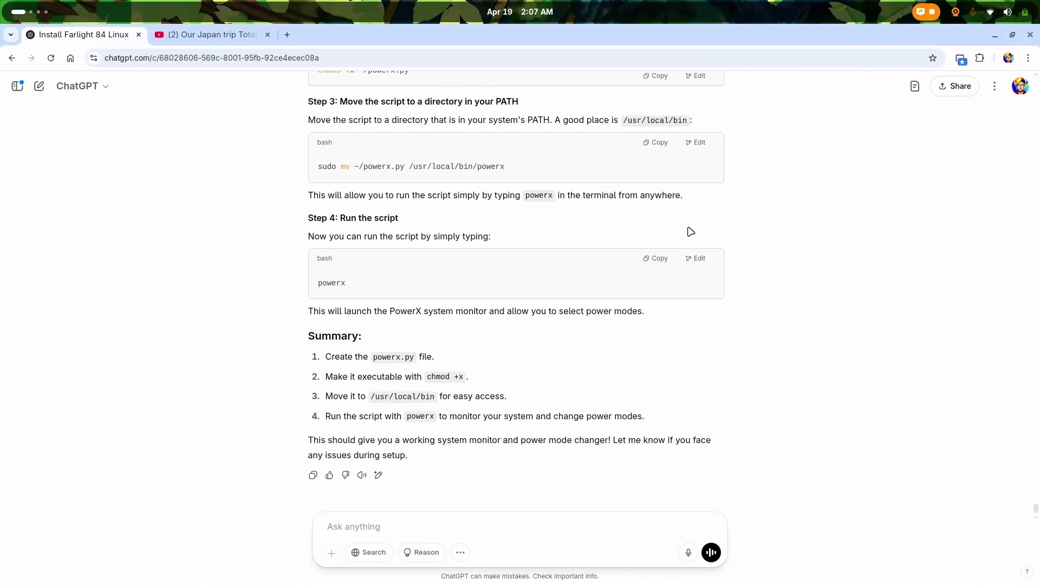
scroll(676, 244, "up", 10)
scroll(676, 245, "up", 8)
scroll(676, 246, "down", 5)
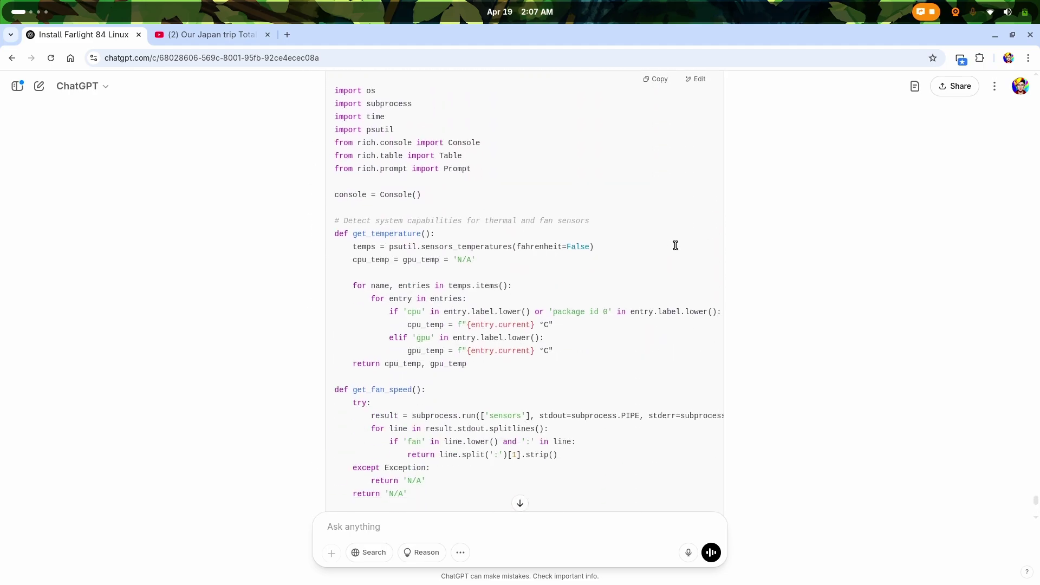
scroll(524, 342, "up", 10)
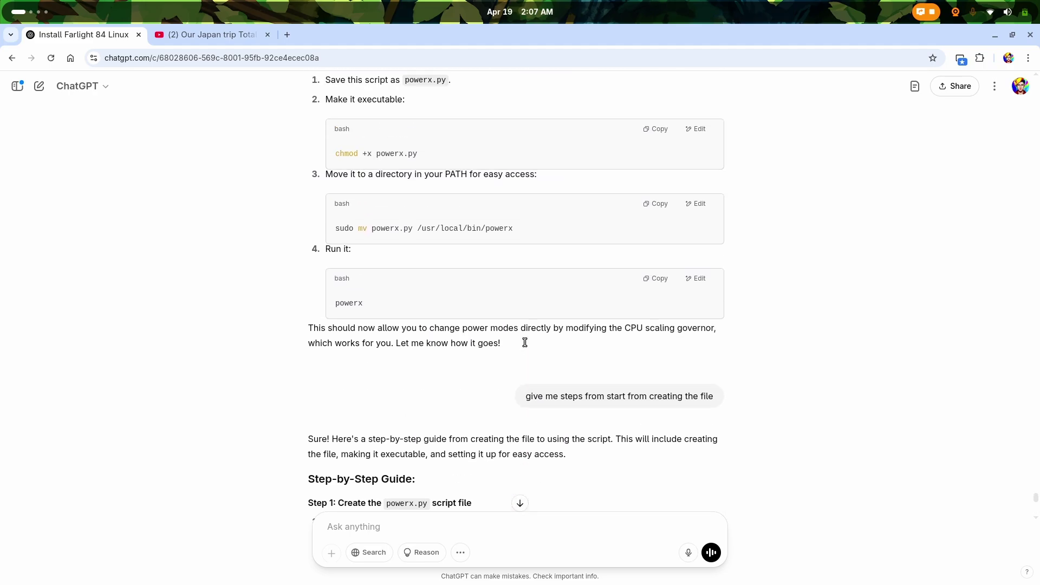
scroll(524, 342, "down", 20)
scroll(525, 344, "down", 10)
key("ctrl+alt+Right")
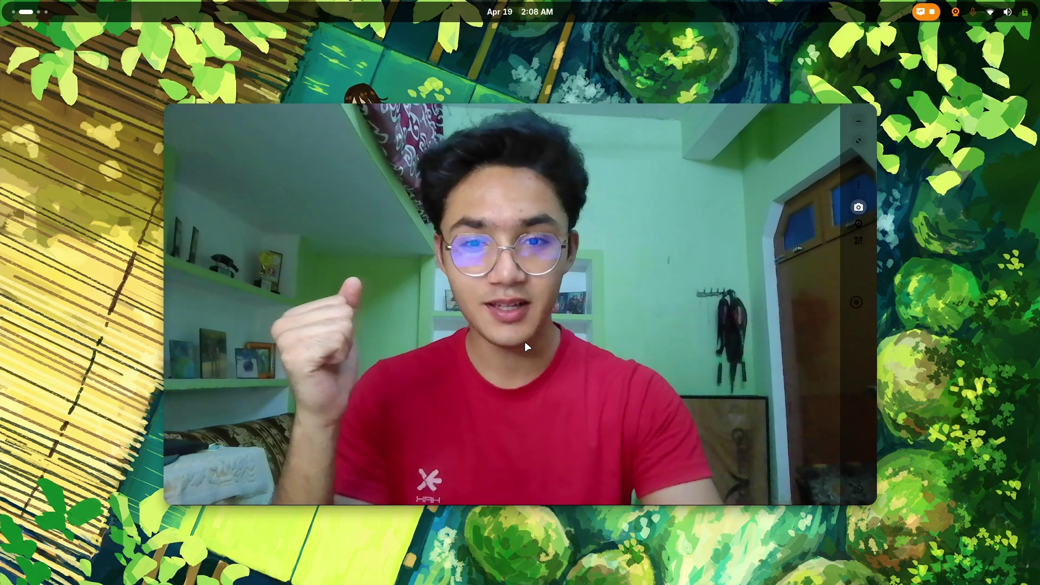
key("super+Page_Up")
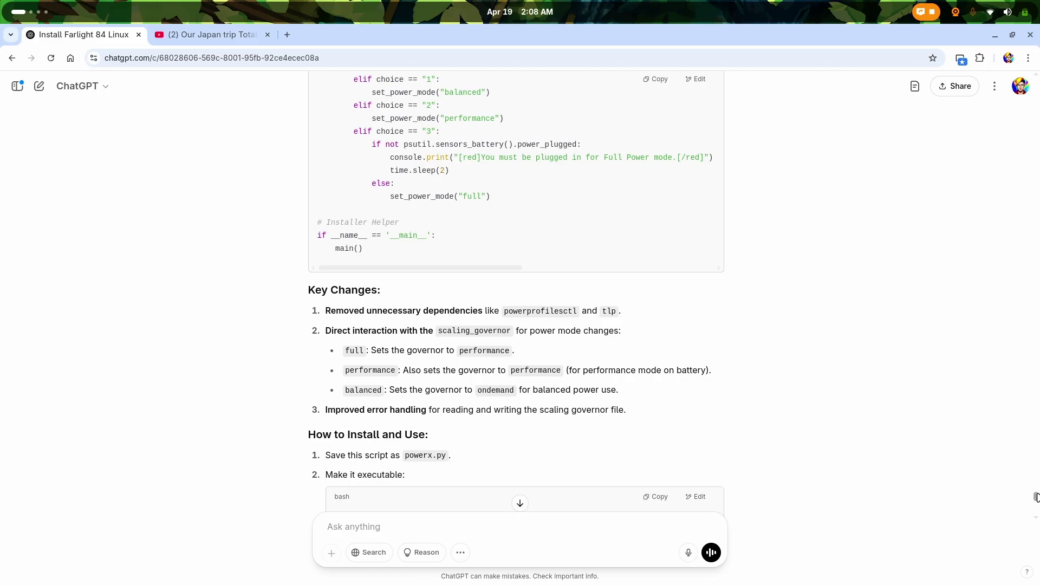
left_click_drag(1036, 497, 1029, 543)
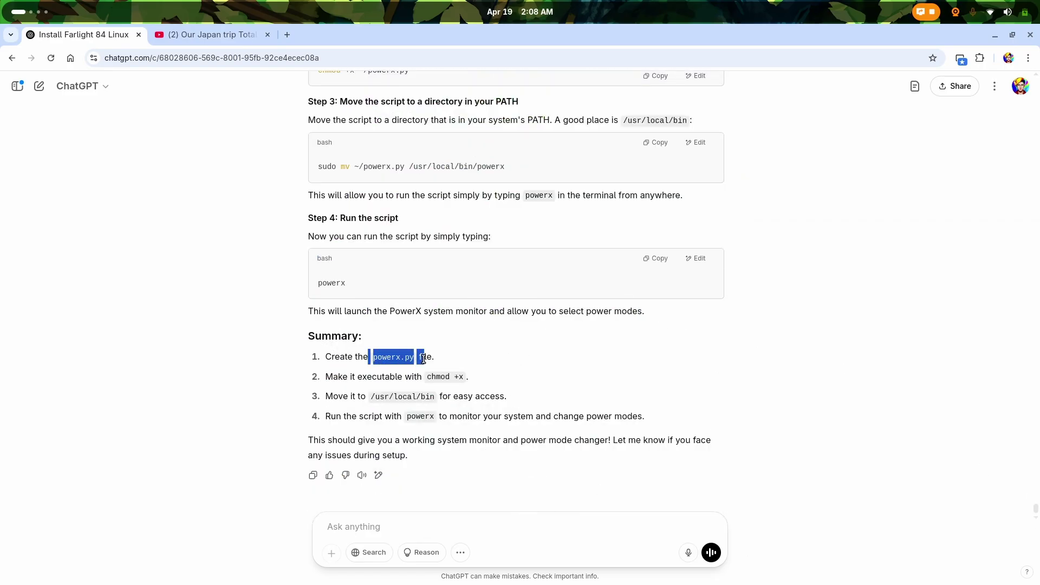
Pin Farlight 84 from the applications overview to the dock, placing it before OBS Studio
key("super")
key("super+Page_Down")
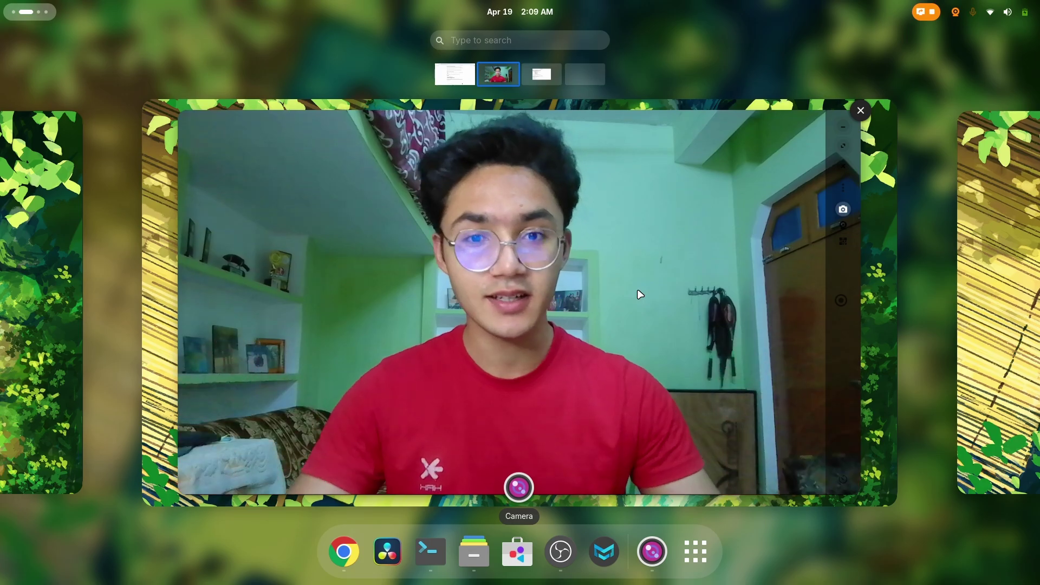
key("super+Page_Down")
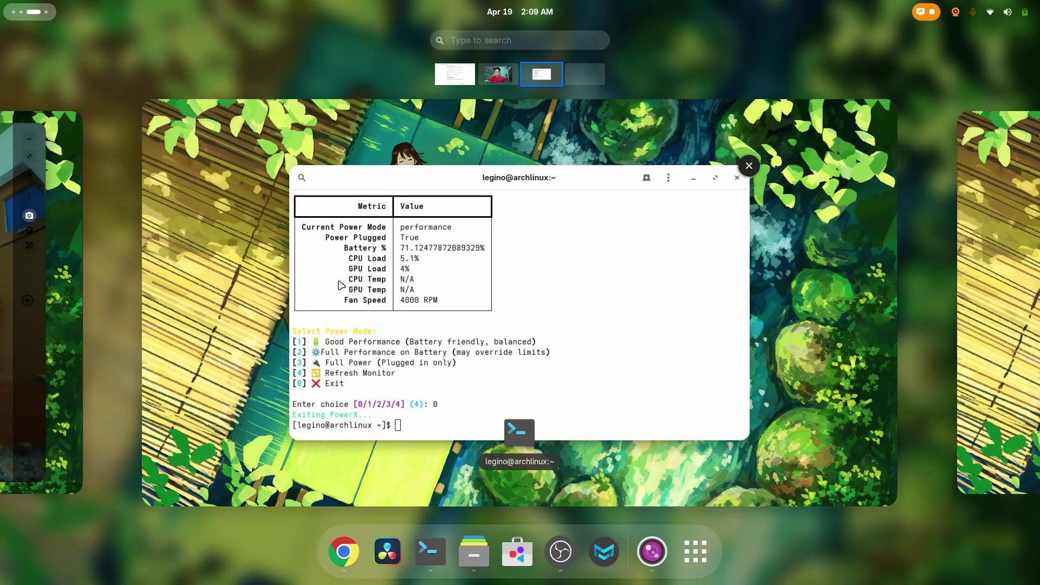
key("super+Page_Down")
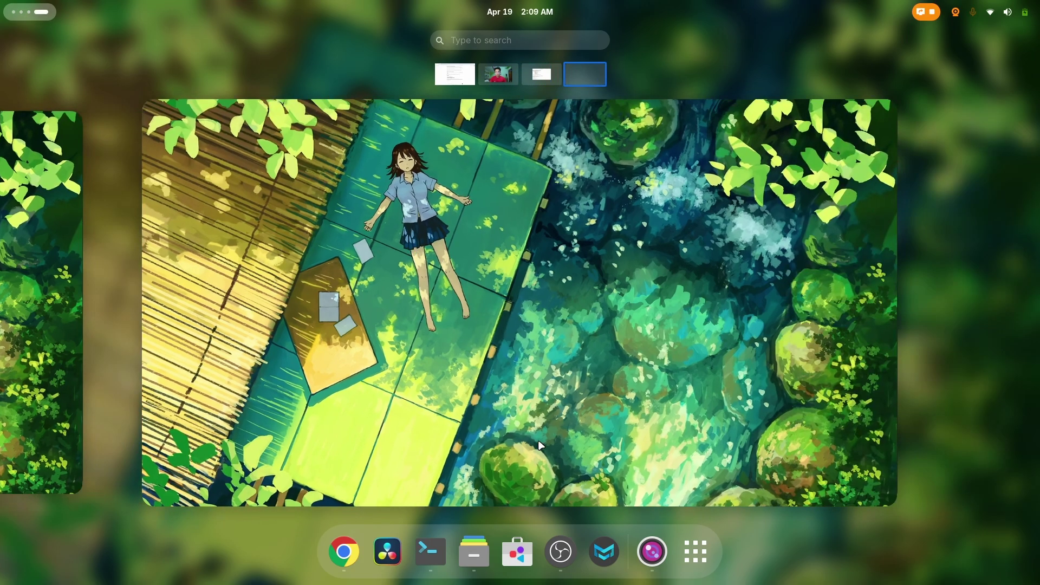
left_click(697, 551)
left_click(703, 555)
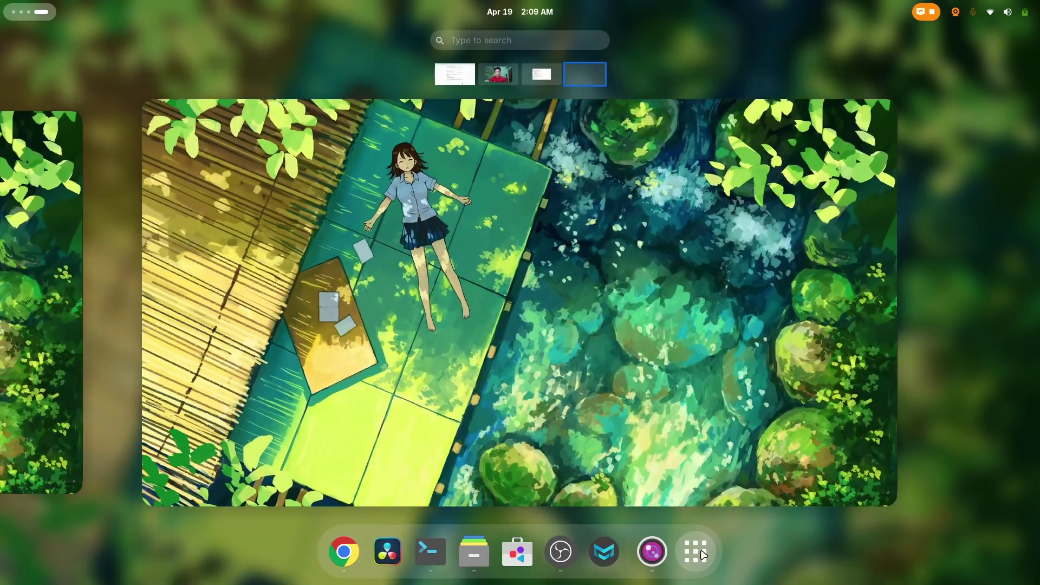
left_click(703, 554)
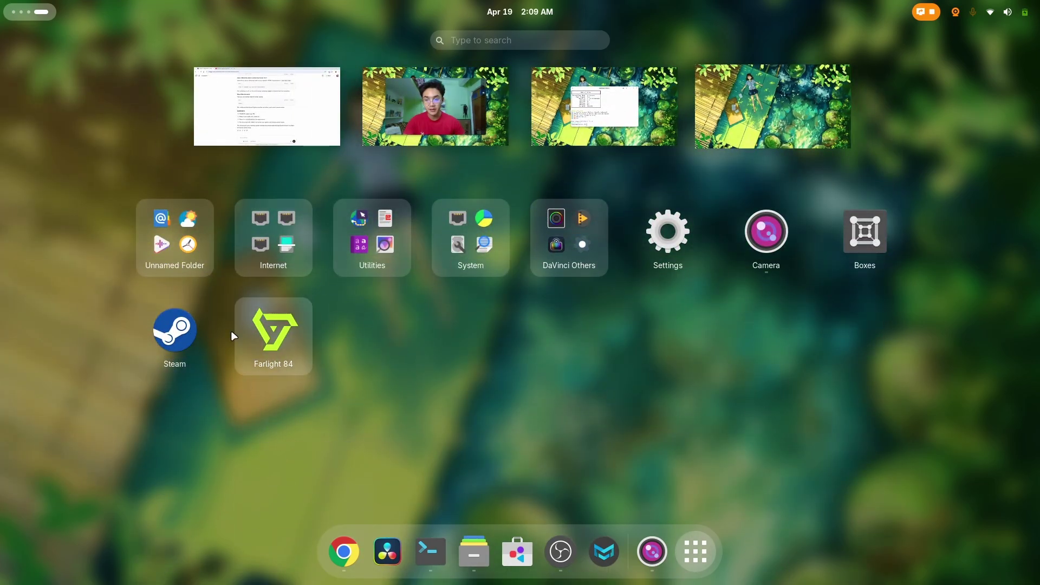
left_click_drag(291, 349, 539, 549)
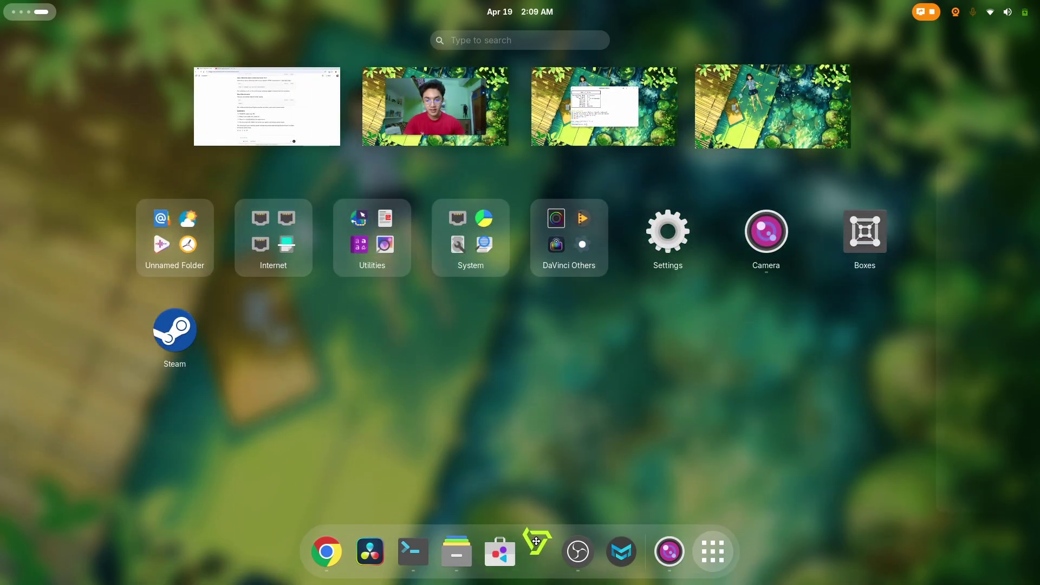
Open the Wellbeing page of the system Settings and check the screen time for 18 April and for today
left_click(991, 12)
left_click(958, 48)
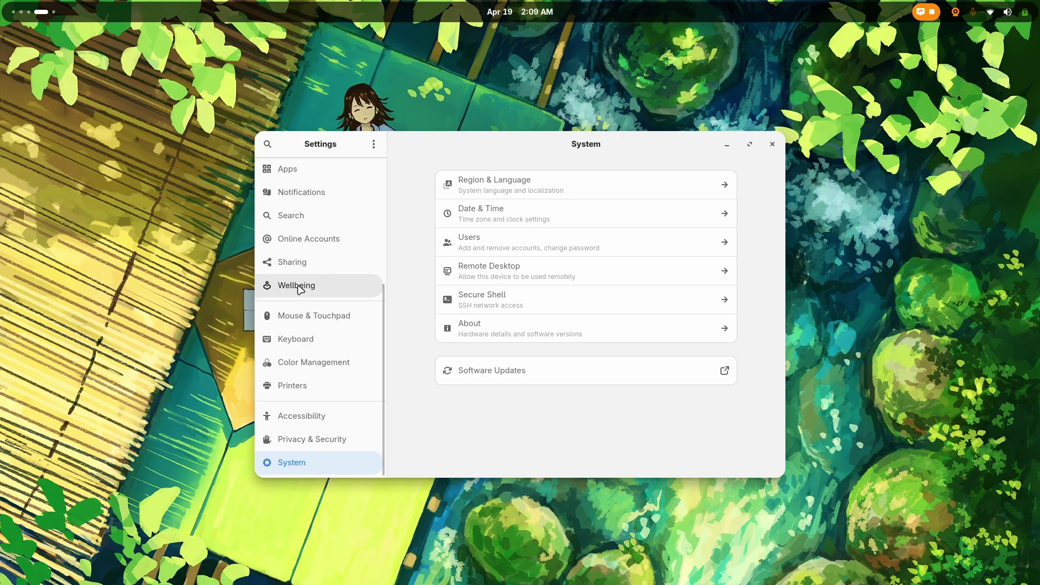
left_click(300, 288)
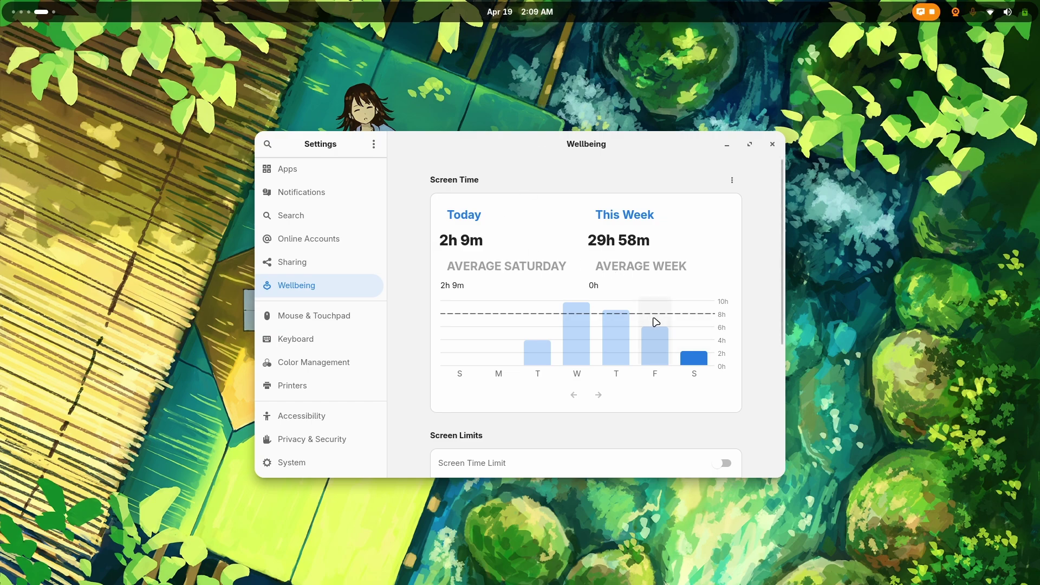
left_click(655, 344)
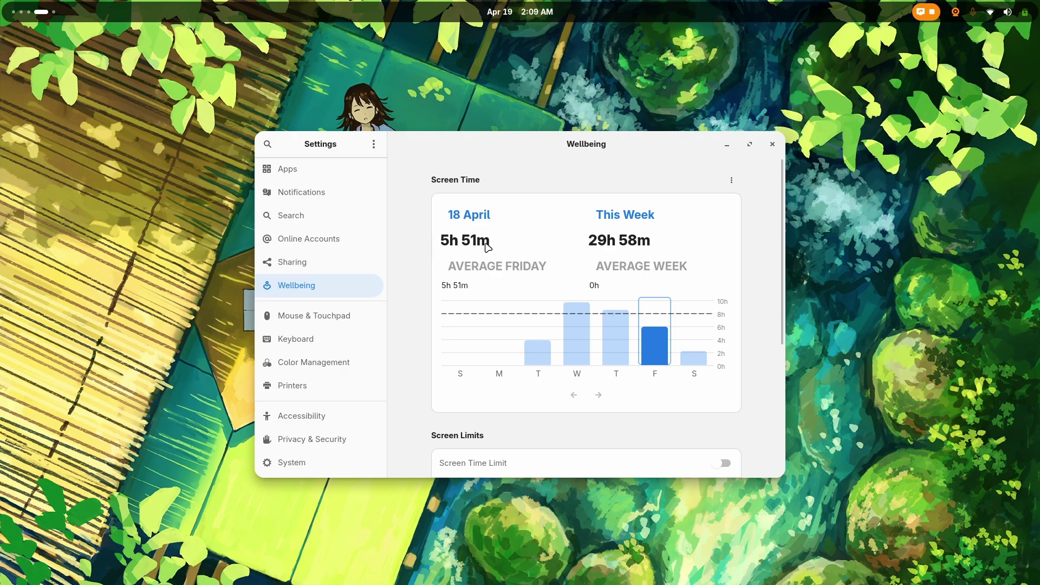
left_click(694, 357)
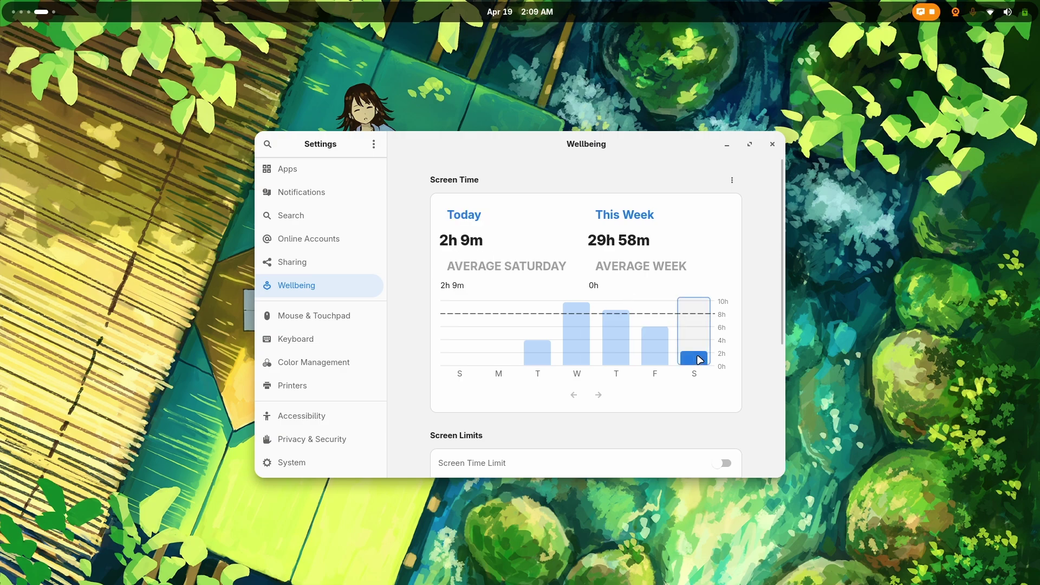
Compare the screen time for 18 April, today and 17 April on the Wellbeing page, and close the system Settings
left_click(658, 347)
left_click(701, 357)
left_click(658, 349)
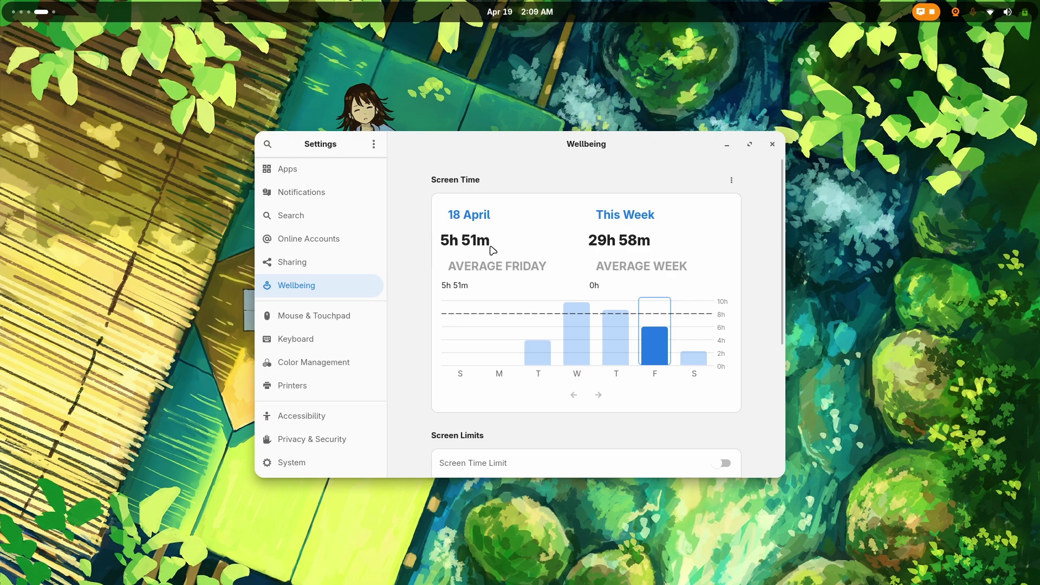
left_click(695, 358)
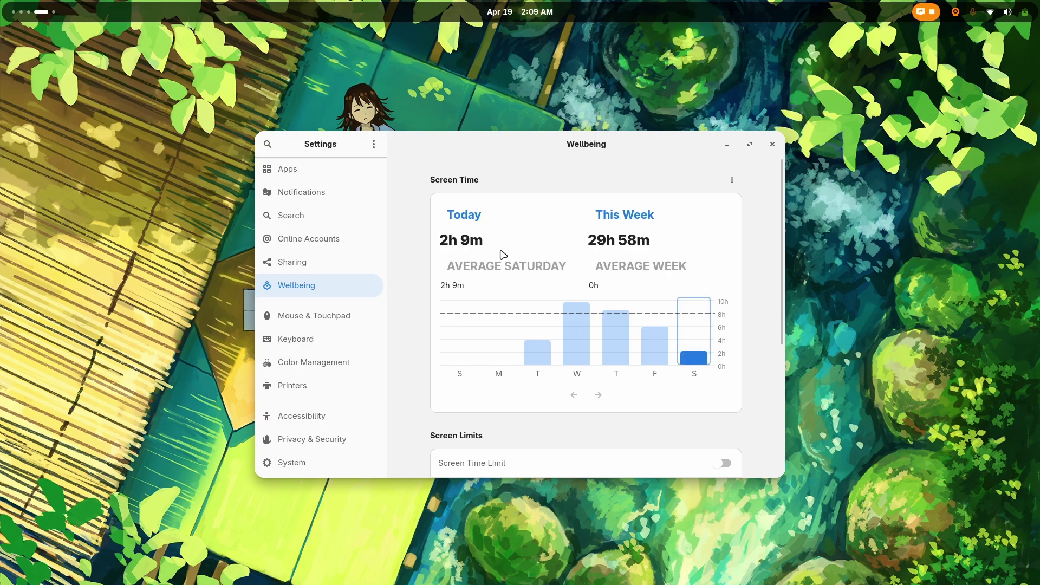
left_click(664, 348)
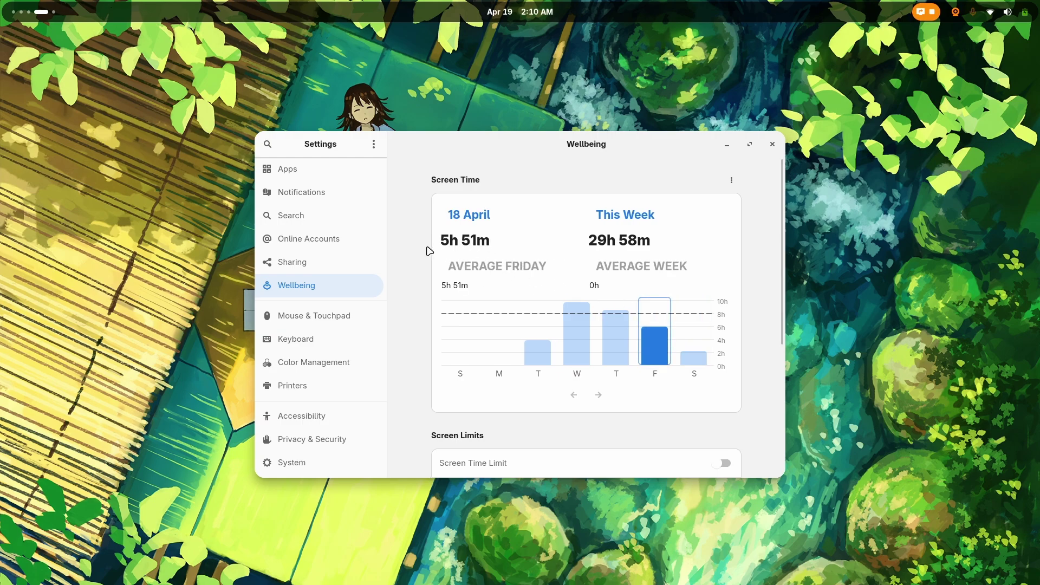
key("Right")
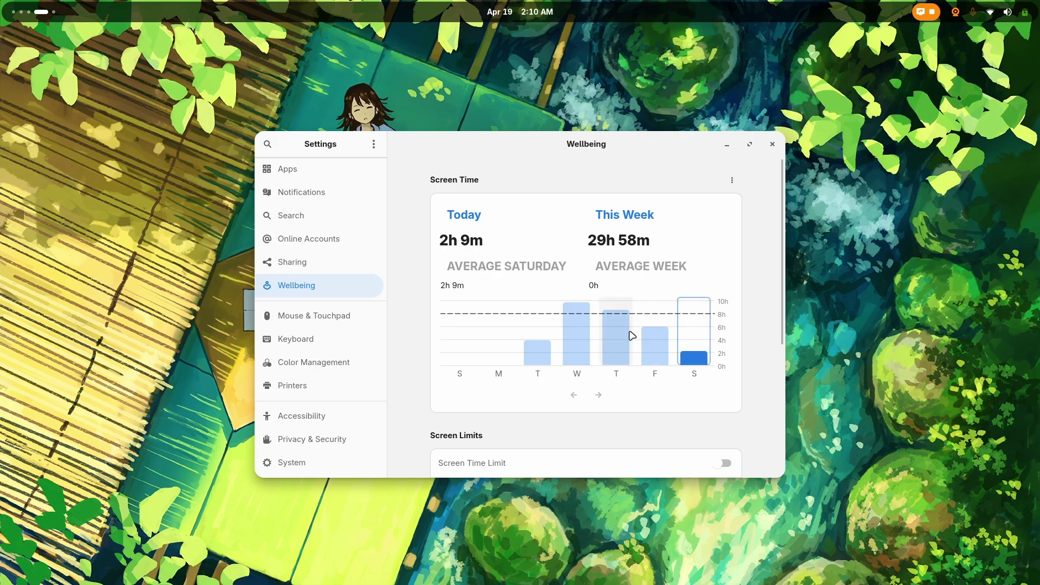
left_click(627, 338)
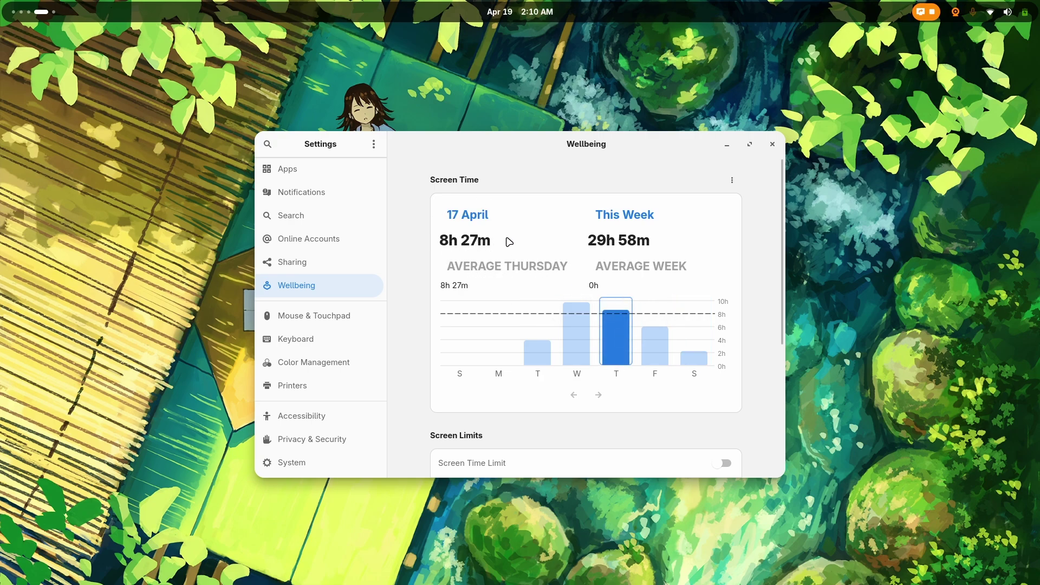
left_click(772, 144)
Switch to the terminal workspace and run powerx to start the PowerX System Monitor again
key("super")
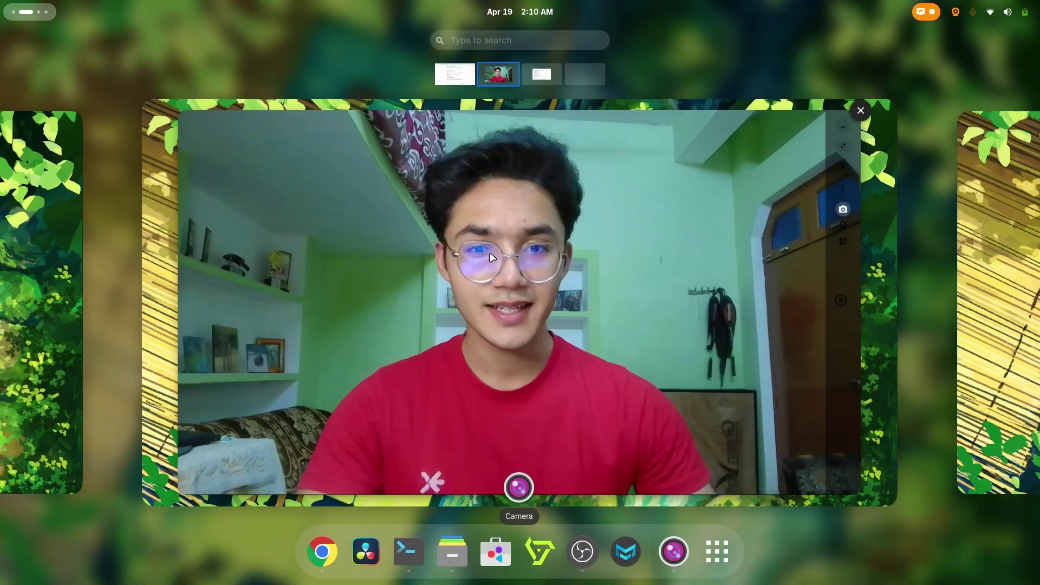
scroll(492, 257, "up", 1)
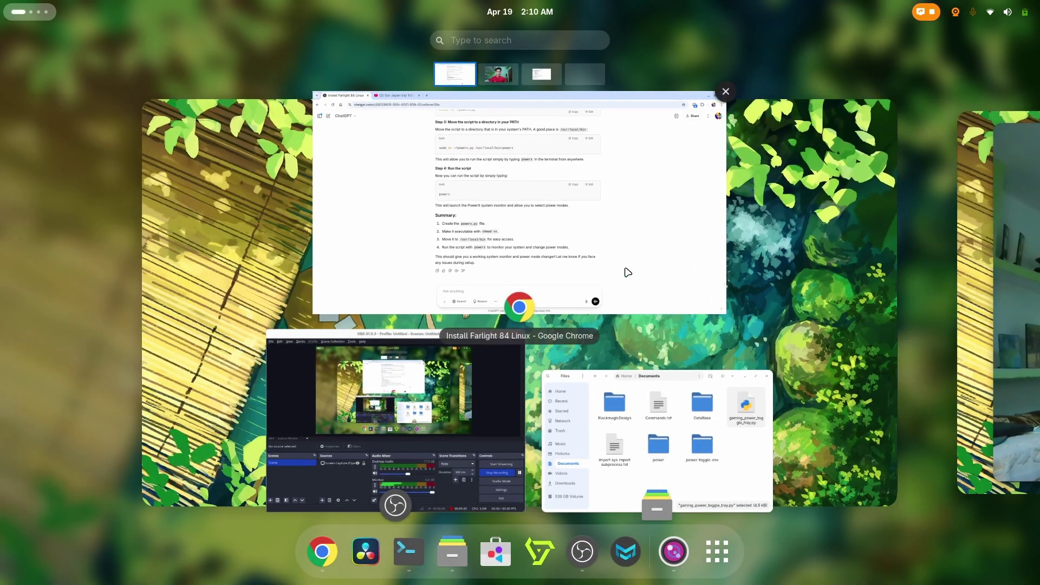
scroll(512, 350, "down", 1)
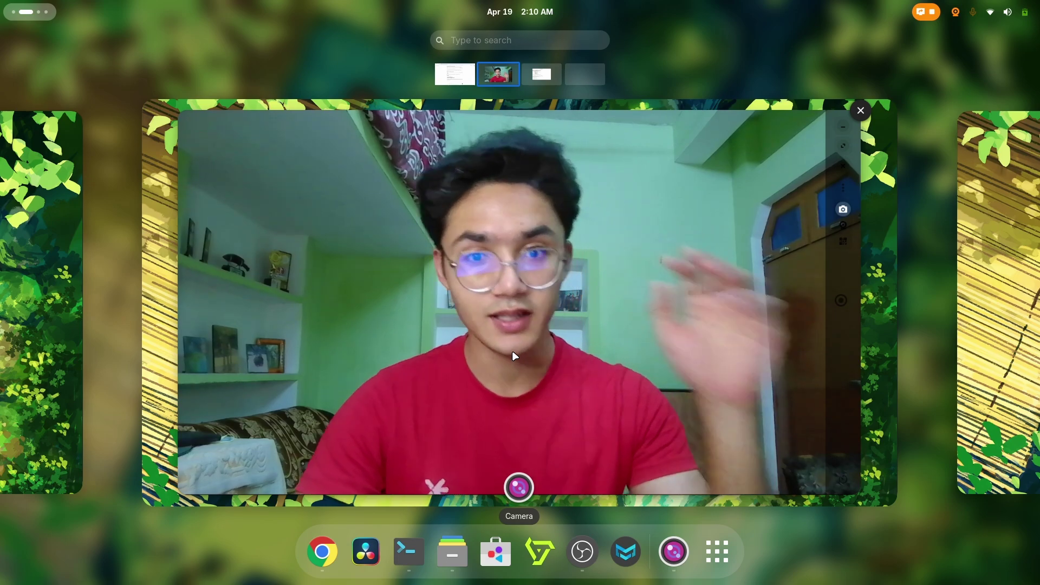
scroll(515, 356, "down", 1)
left_click(515, 425)
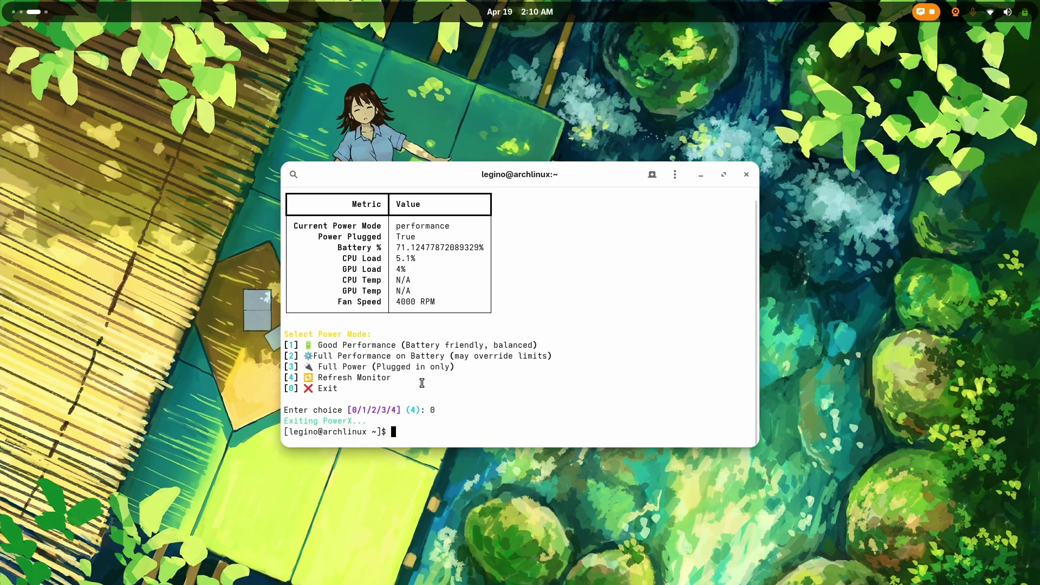
type("powerx")
key("Return")
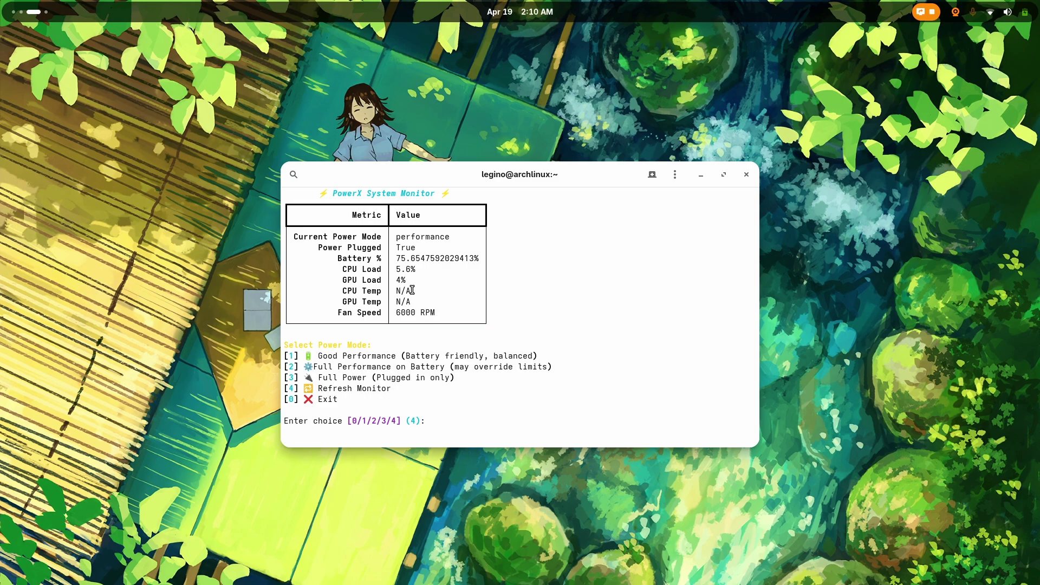
Highlight the PowerX readings between the GPU load and battery rows, and exit the monitor with choice 0
left_click_drag(414, 281, 394, 258)
left_click(426, 284)
type("0")
key("Return")
Switch to the YouTube Studio Community comments in Chrome and bring the OBS Studio window to the front
key("super")
key("super+Page_Up")
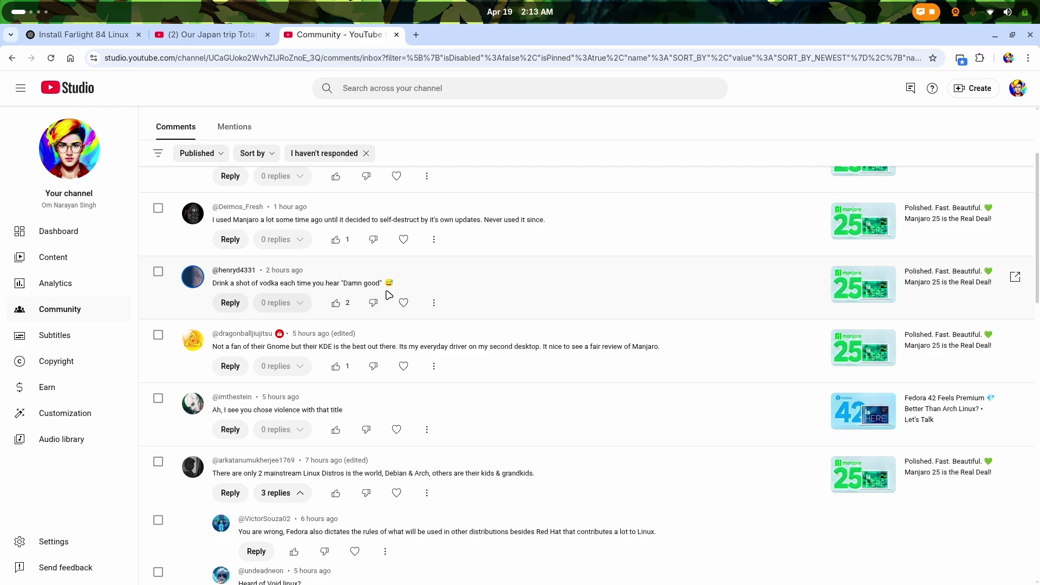
key("super")
key("super+Page_Down")
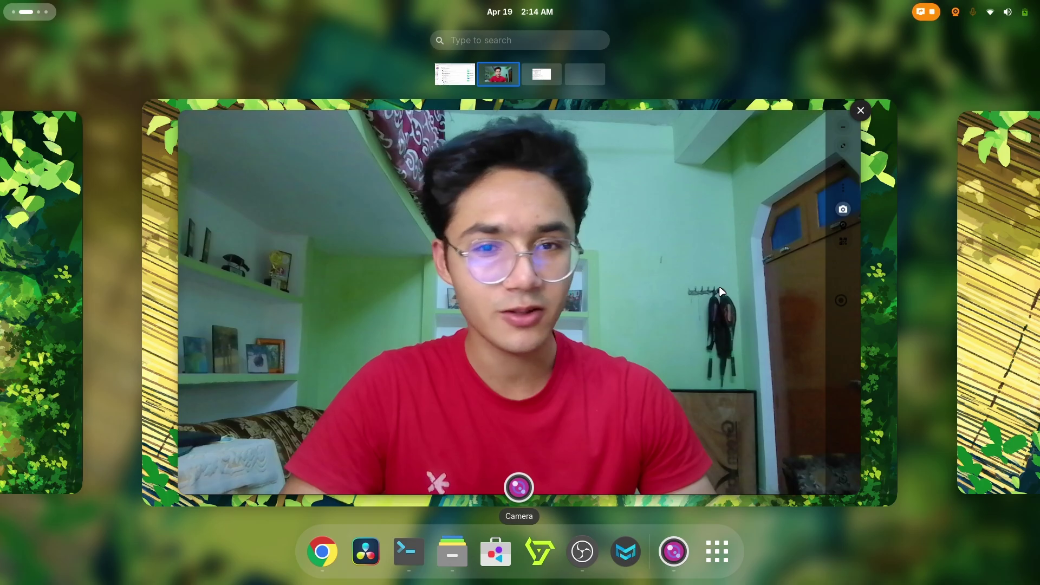
scroll(721, 293, "up", 1)
left_click(788, 415)
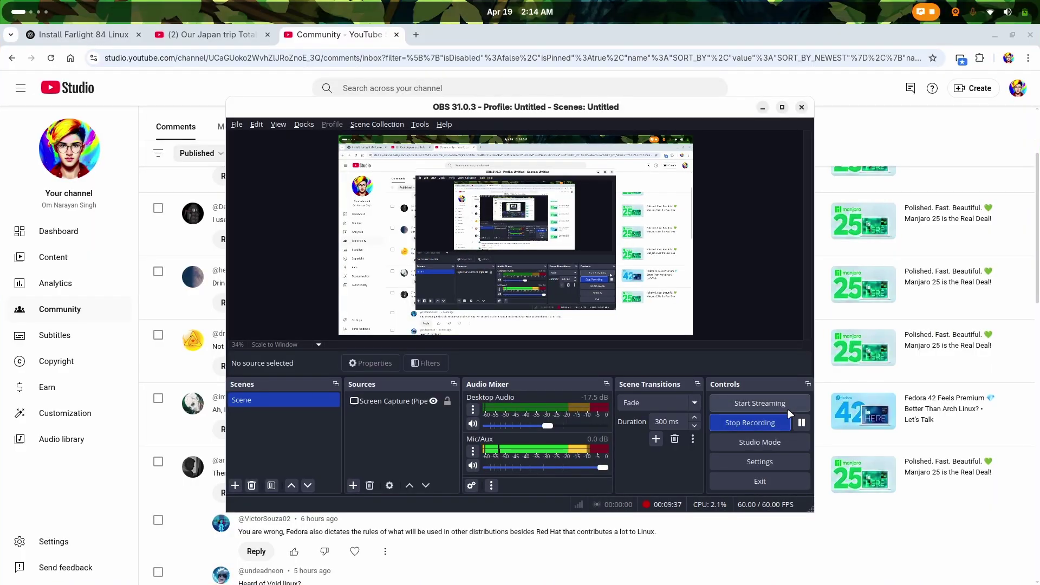